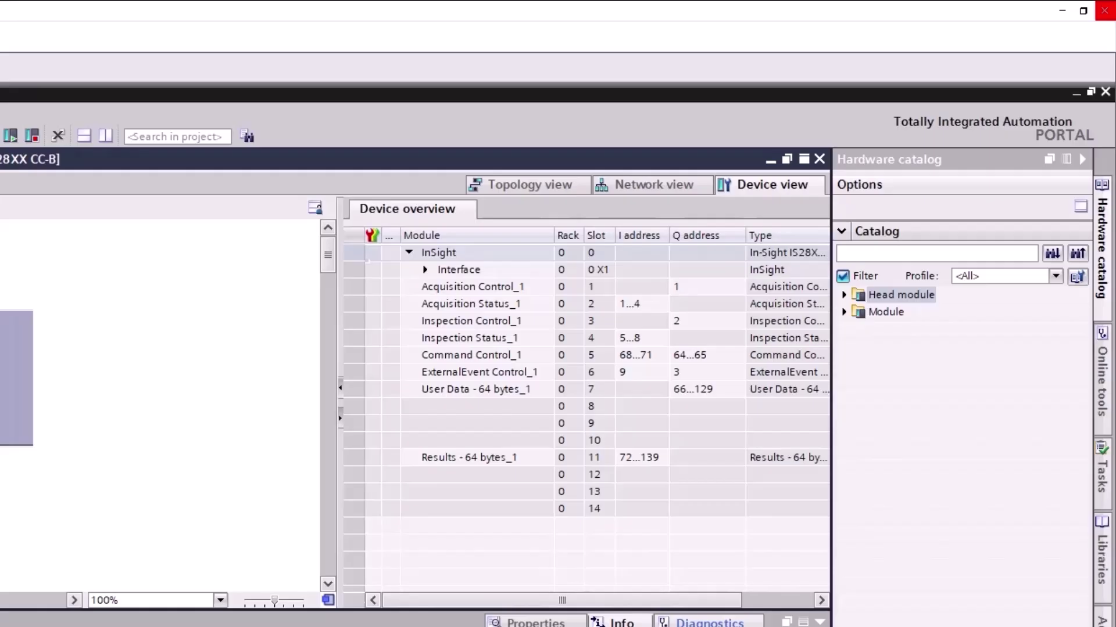
Set the Acquisition Status, Inspection Status and Command Control input start addresses to 200, 204 and 208.
{"action": "left_click", "coordinate": [641, 304]}
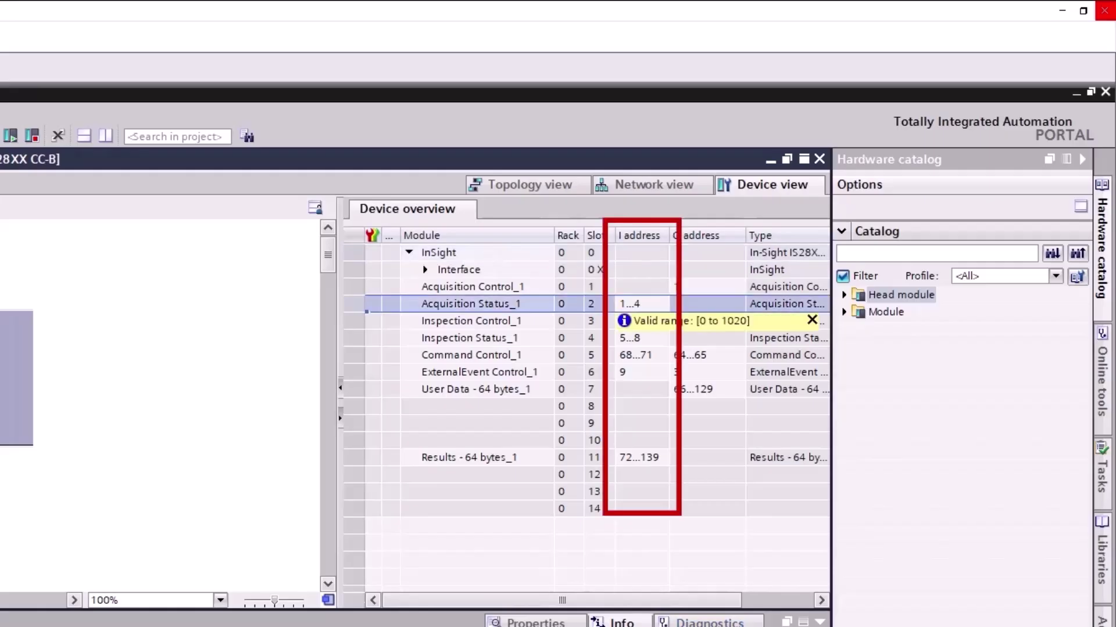
{"action": "type", "text": "200"}
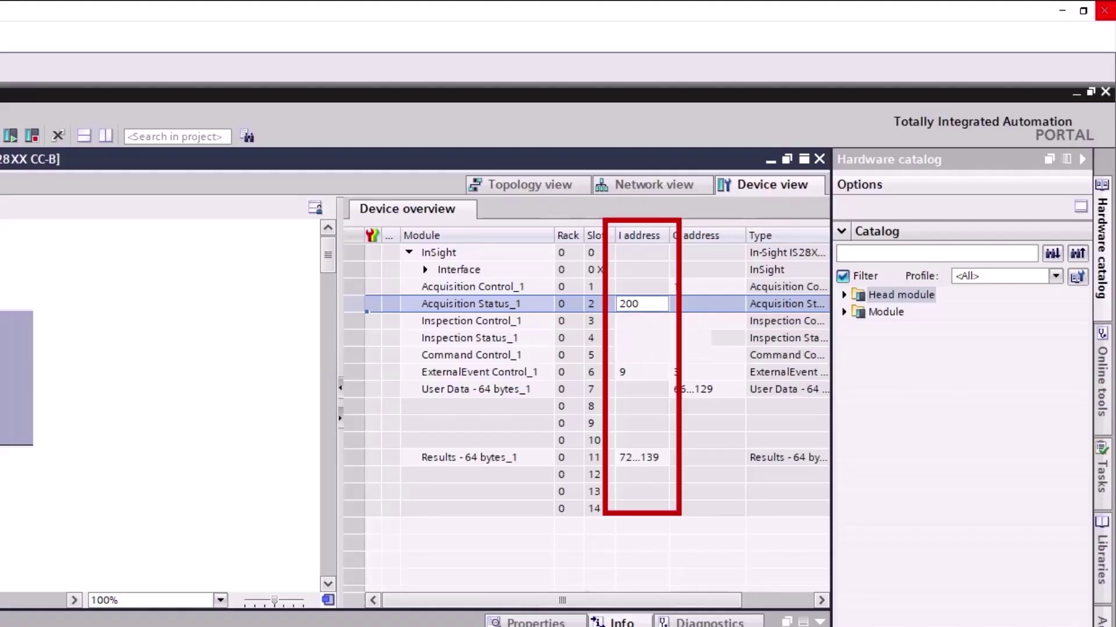
{"action": "key", "text": "Return"}
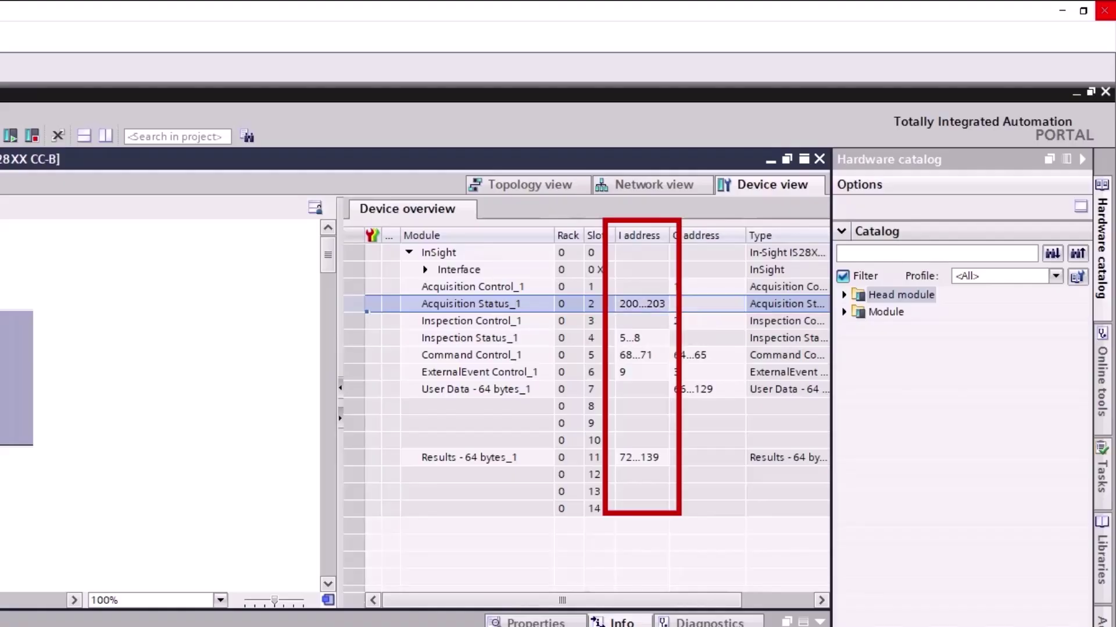
{"action": "left_click", "coordinate": [642, 338]}
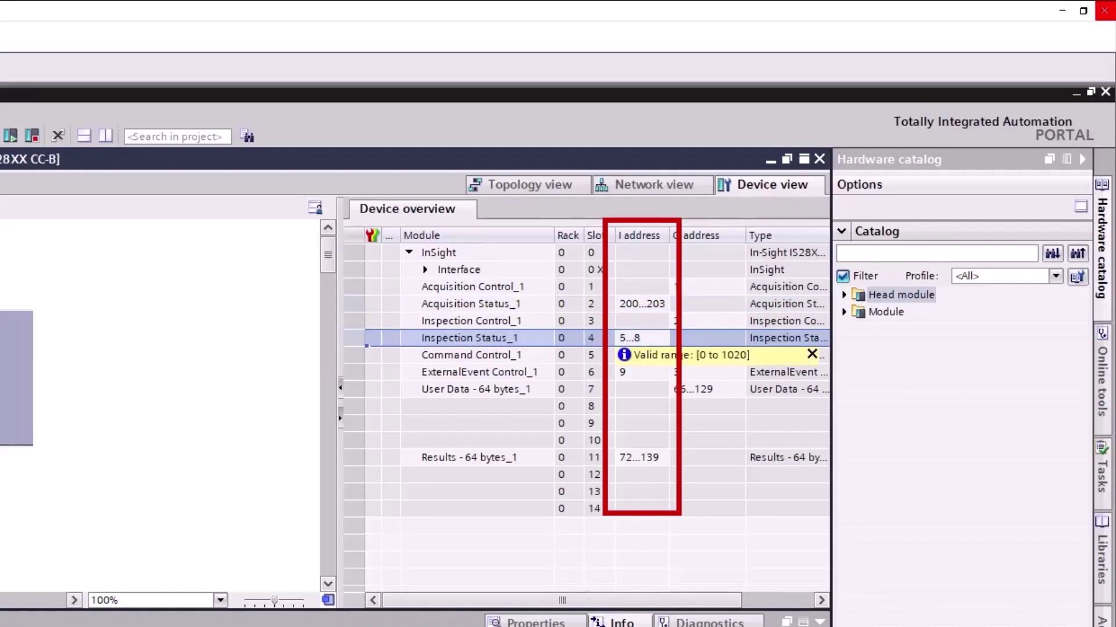
{"action": "type", "text": "204"}
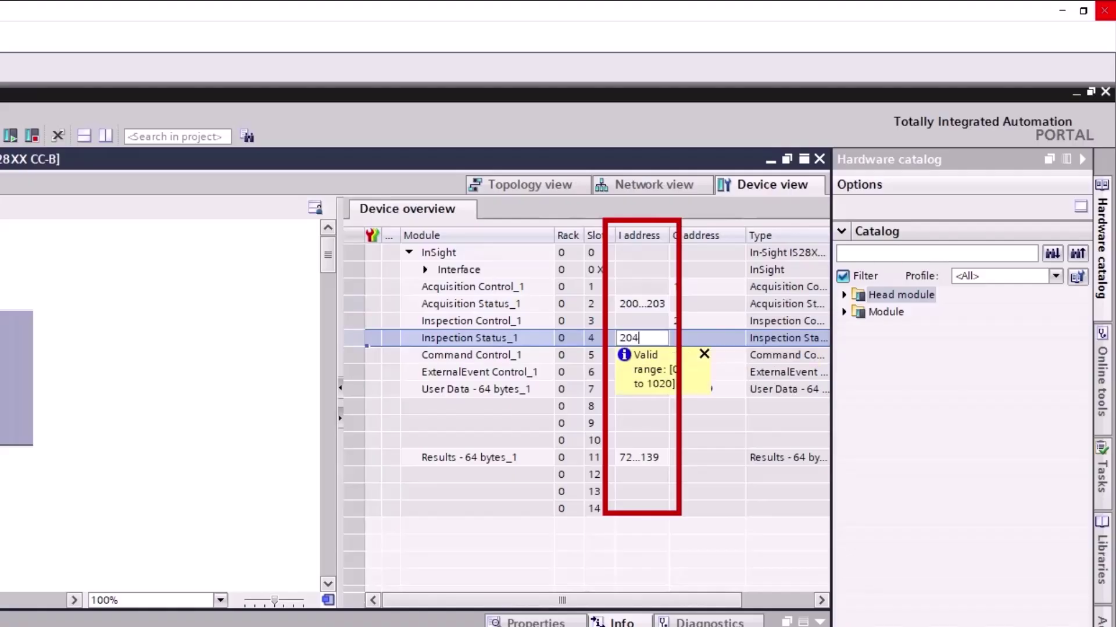
{"action": "key", "text": "Return"}
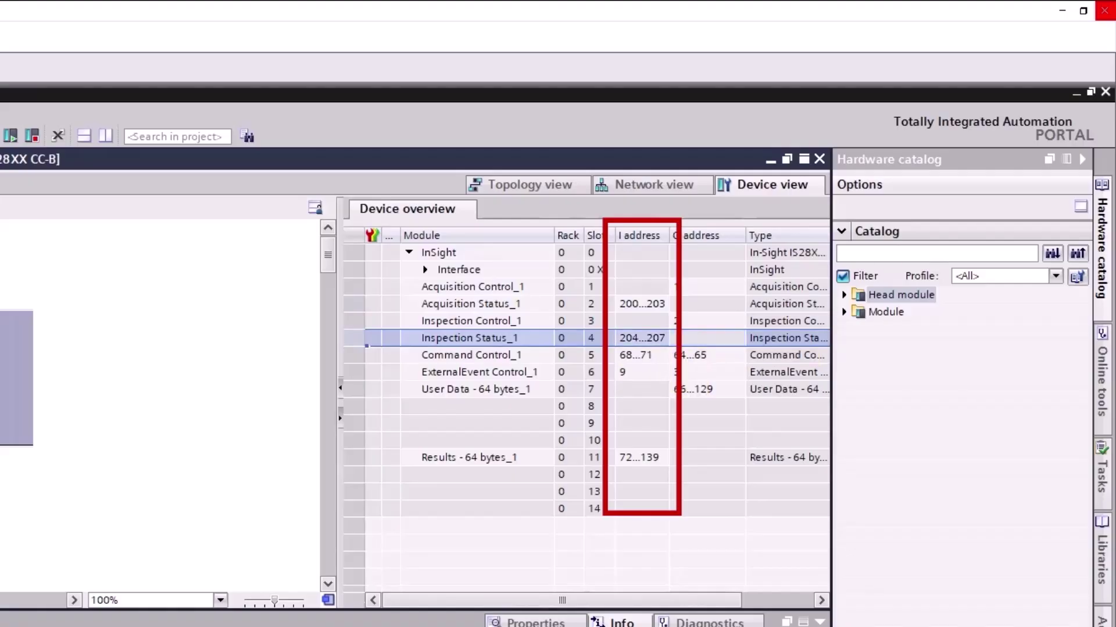
{"action": "left_click", "coordinate": [641, 355]}
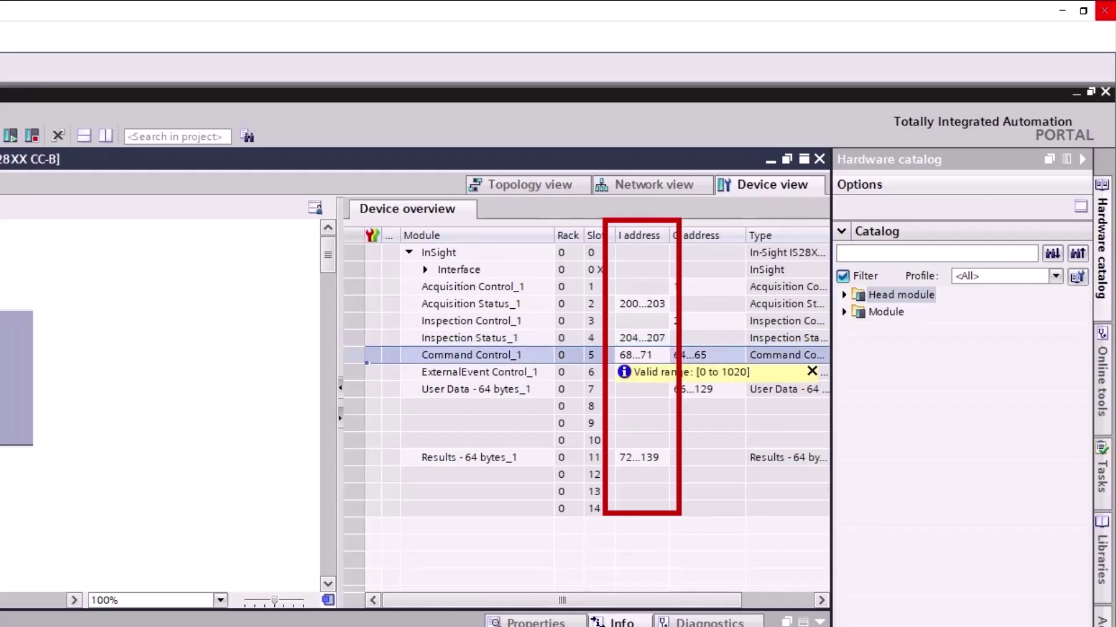
{"action": "type", "text": "208"}
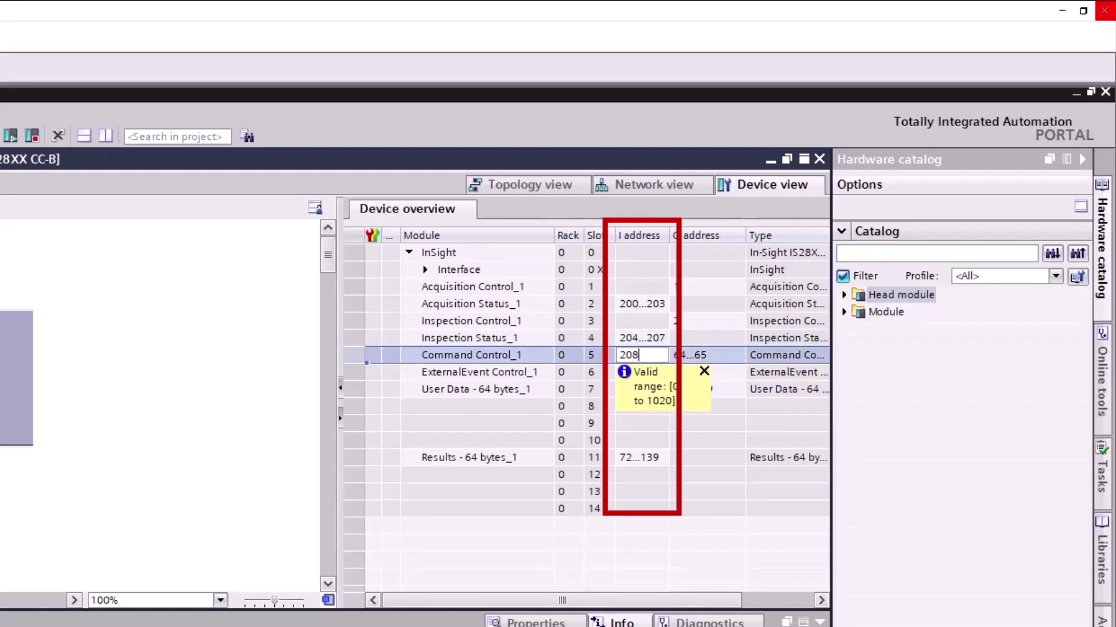
{"action": "key", "text": "Return"}
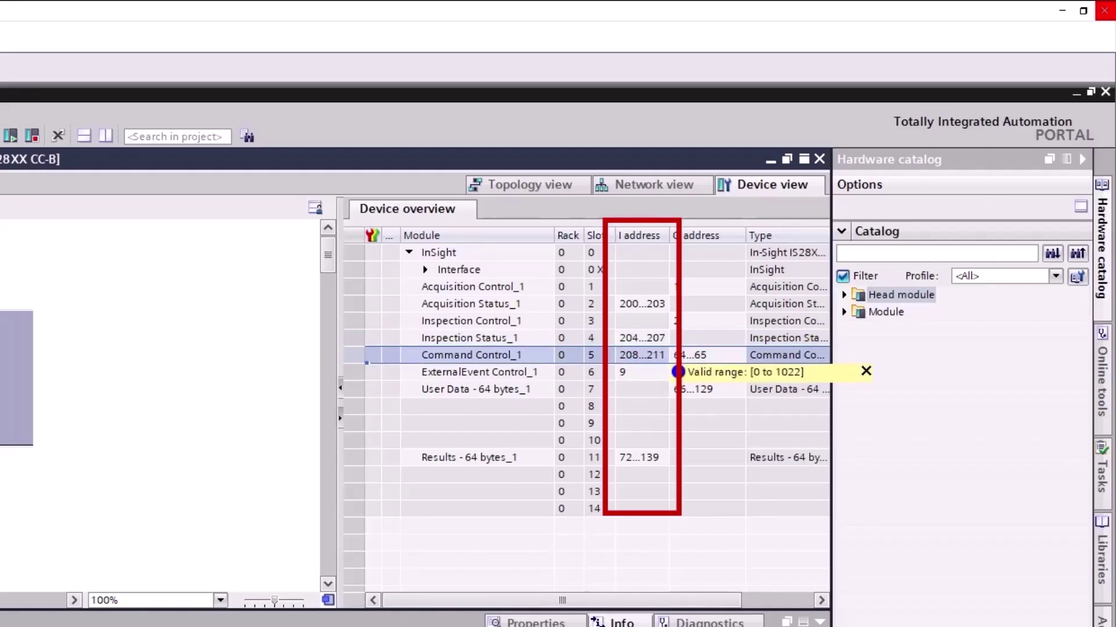
Set ExternalEvent Control's input address to 212 and Results - 64 bytes_1 to 213.
{"action": "left_click", "coordinate": [642, 372]}
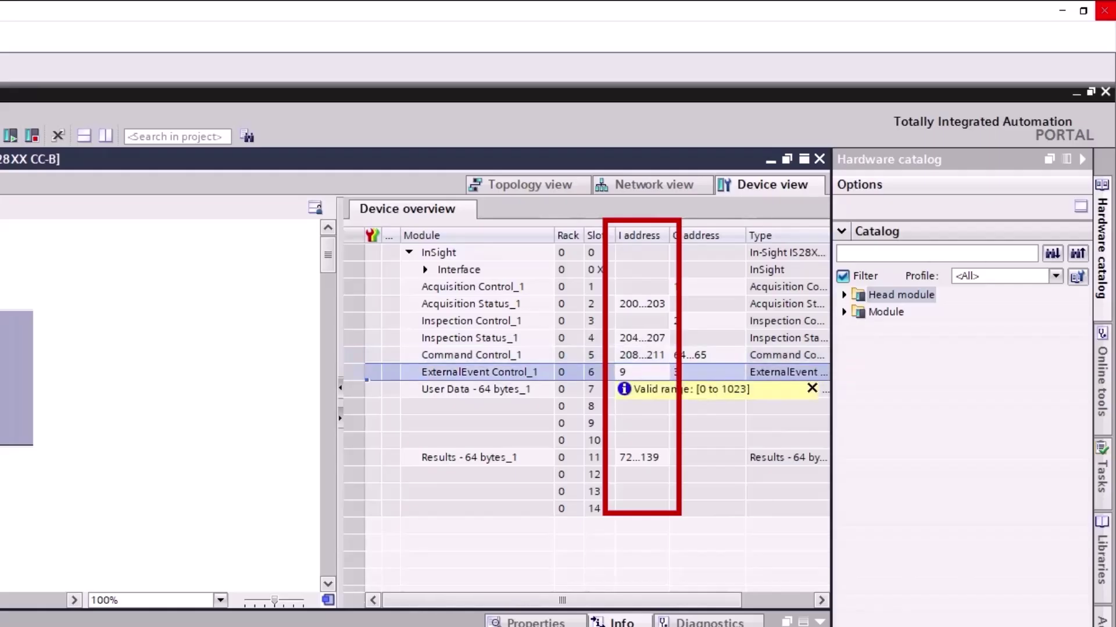
{"action": "type", "text": "212"}
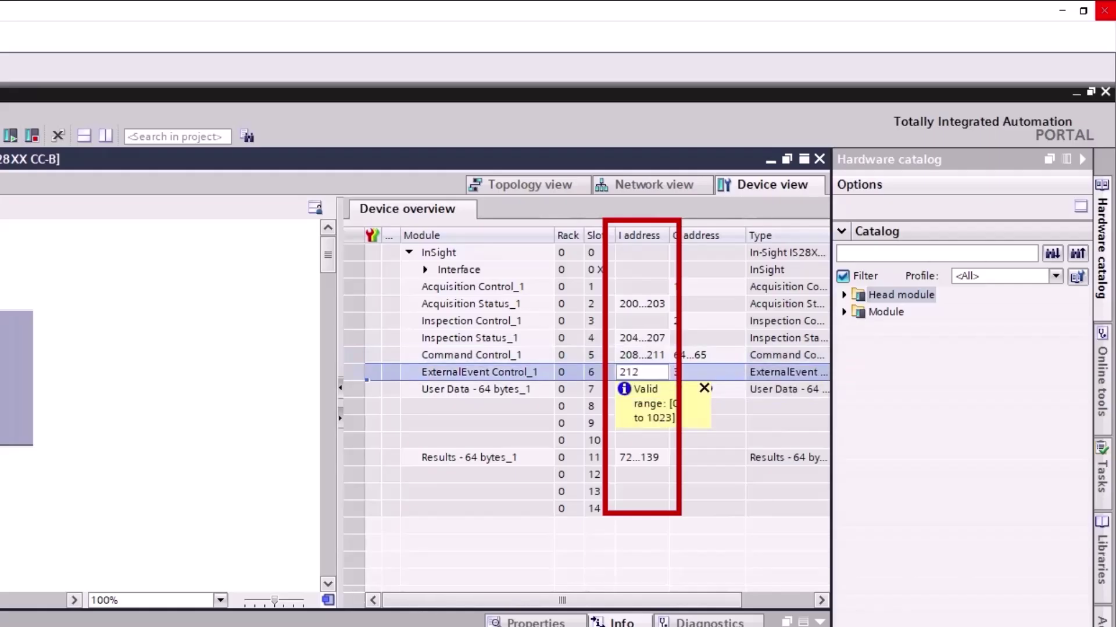
{"action": "key", "text": "Tab"}
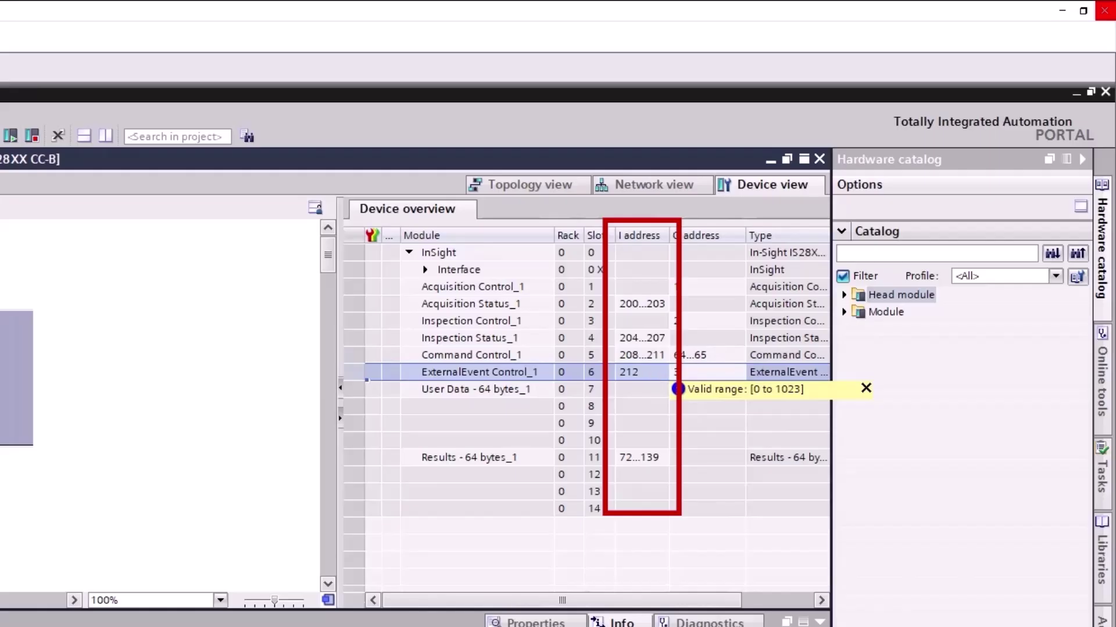
{"action": "left_click", "coordinate": [642, 458]}
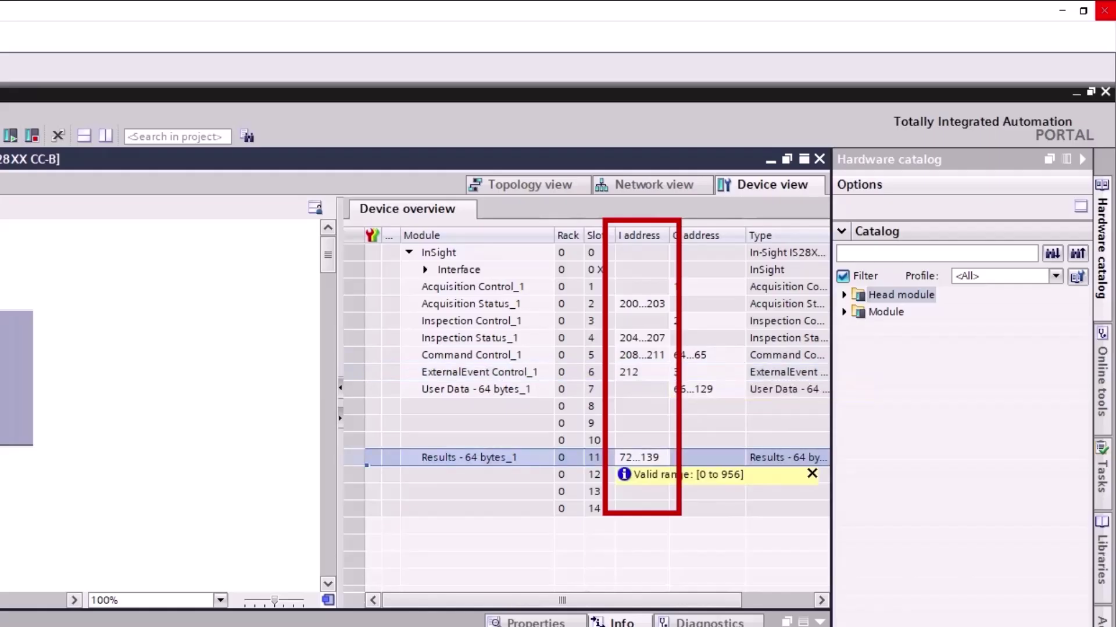
{"action": "type", "text": "213"}
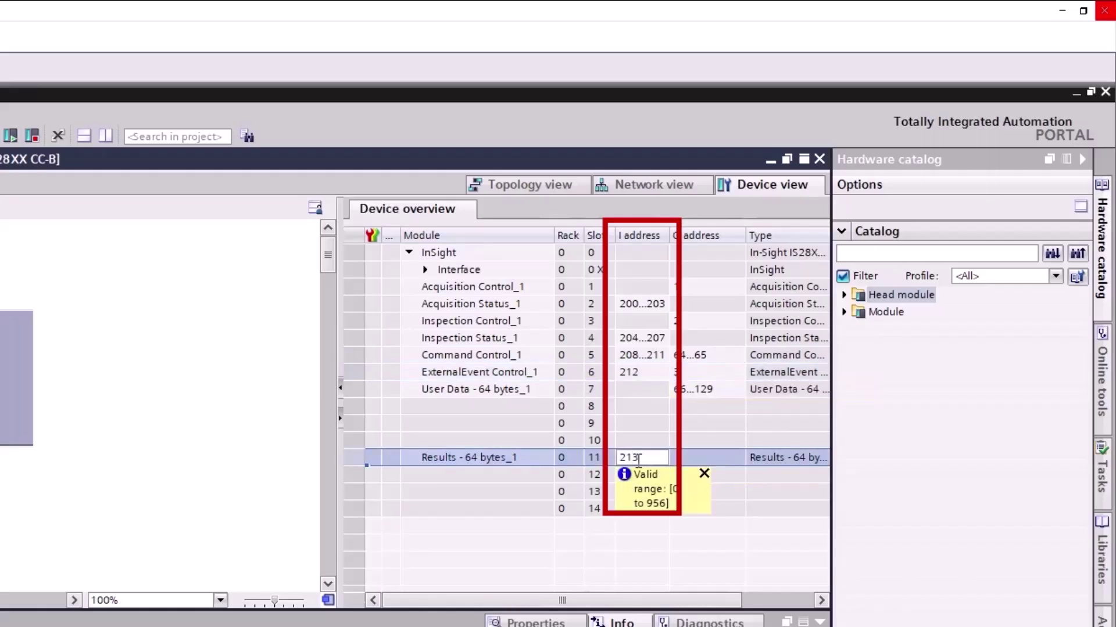
{"action": "key", "text": "Return"}
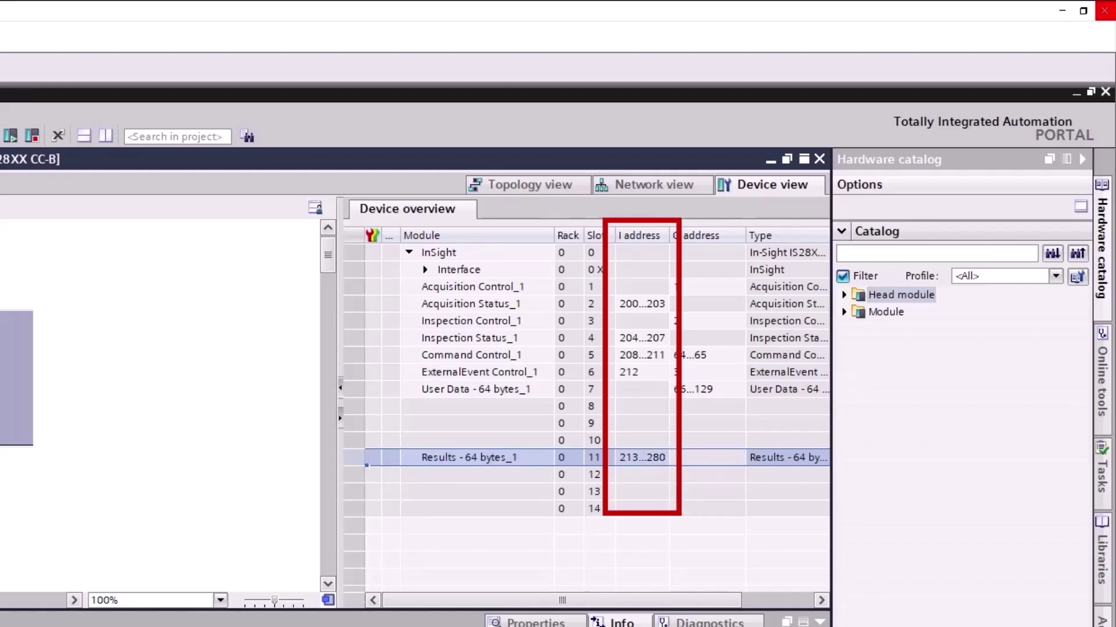
Set the Acquisition Control, Inspection Control and Command Control output addresses to 200, 201 and 202.
{"action": "left_click", "coordinate": [699, 287]}
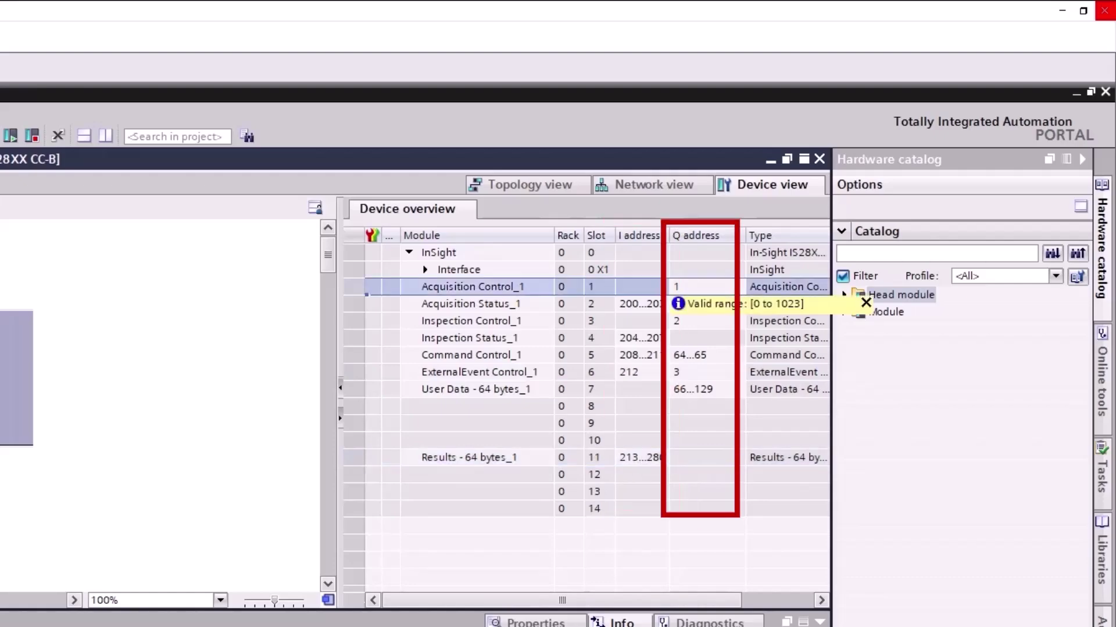
{"action": "type", "text": "200"}
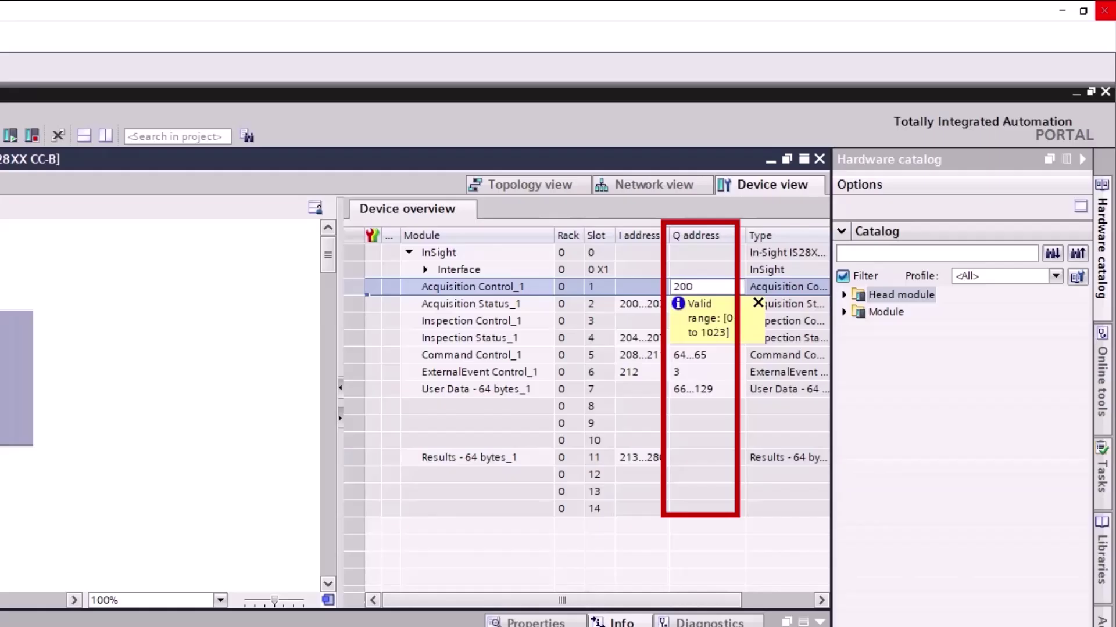
{"action": "key", "text": "Return"}
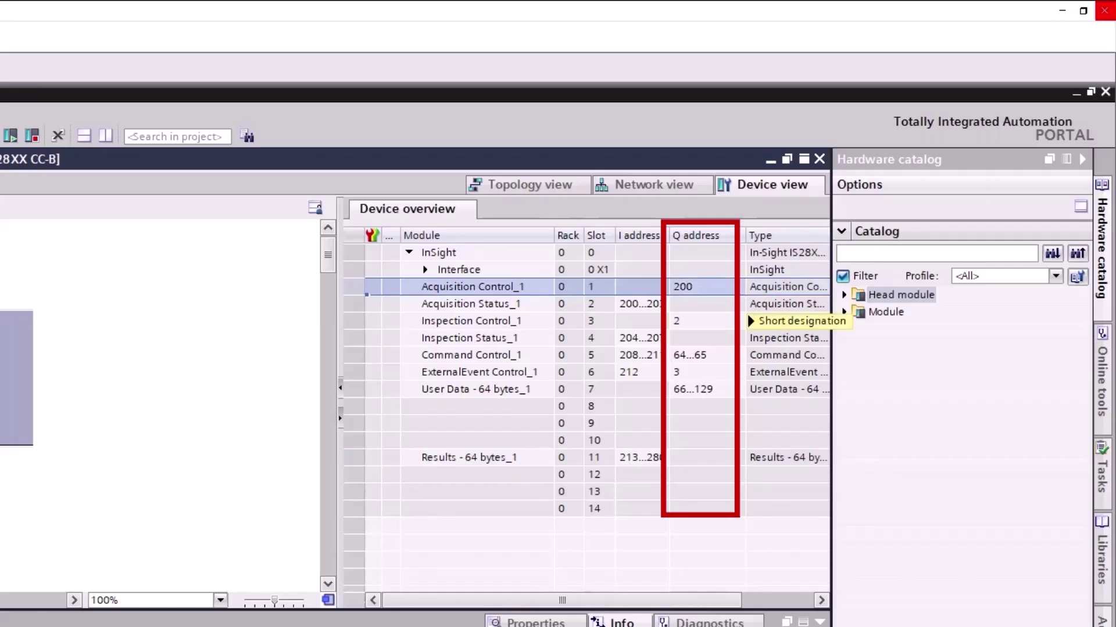
{"action": "left_click", "coordinate": [700, 321]}
{"action": "type", "text": "201"}
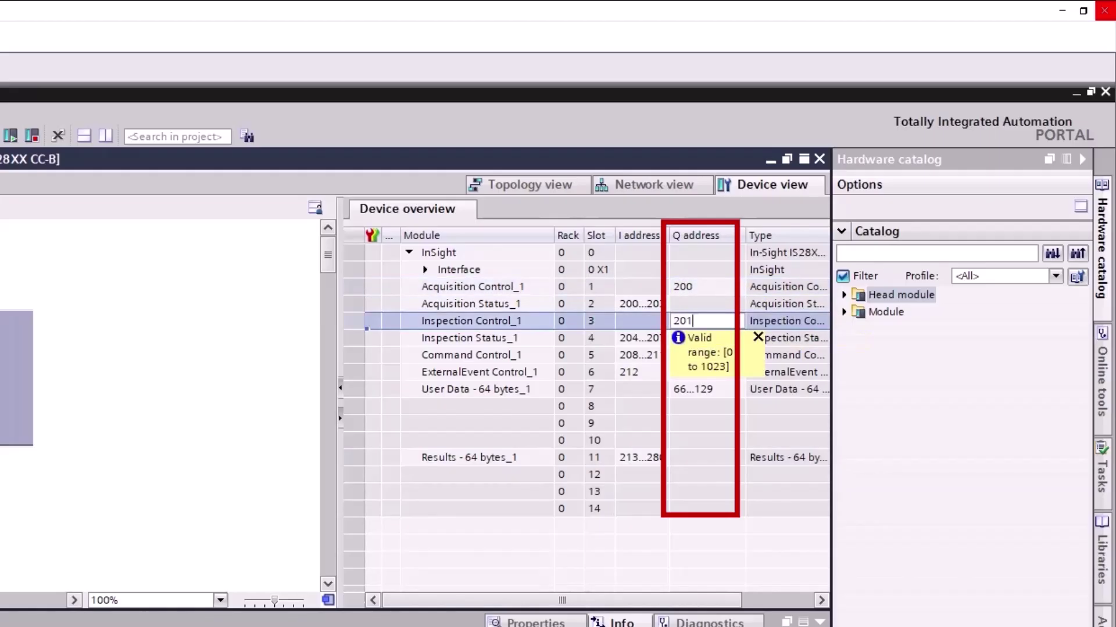
{"action": "key", "text": "Return"}
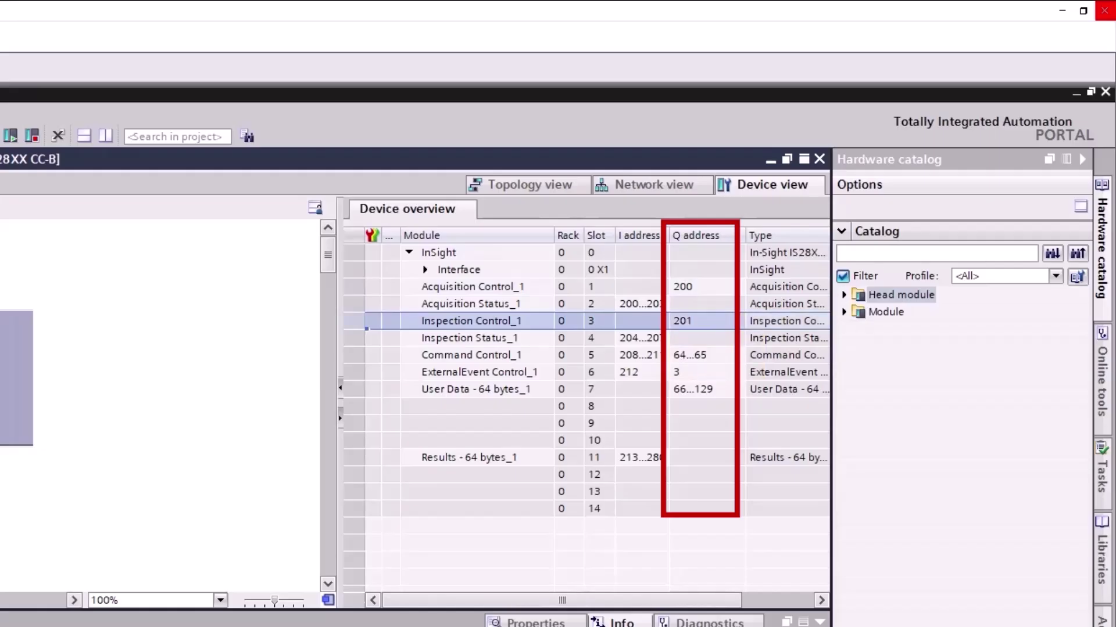
{"action": "left_click", "coordinate": [700, 355]}
{"action": "type", "text": "202"}
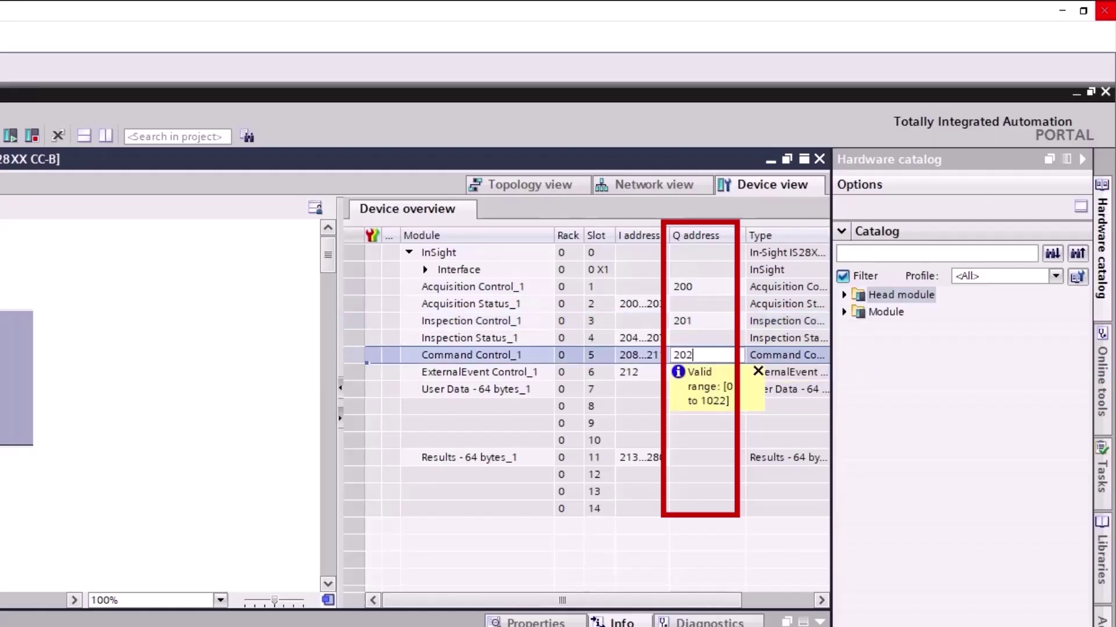
{"action": "key", "text": "Return"}
Set ExternalEvent Control's Q address to 204 and User Data - 64 bytes_1 to 205.
{"action": "left_click", "coordinate": [700, 372]}
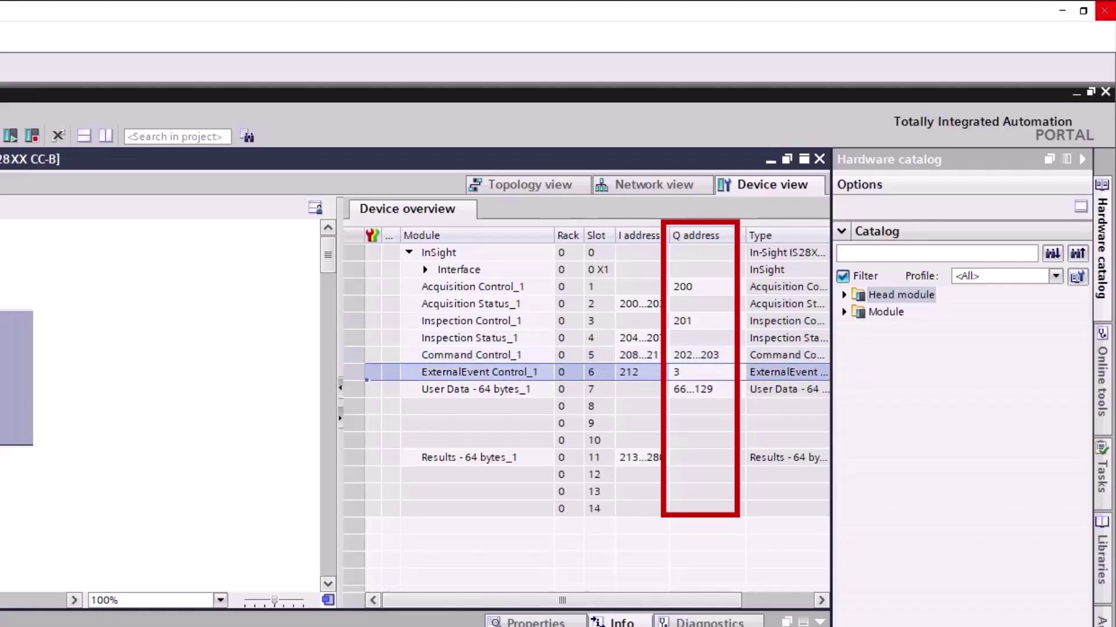
{"action": "type", "text": "204"}
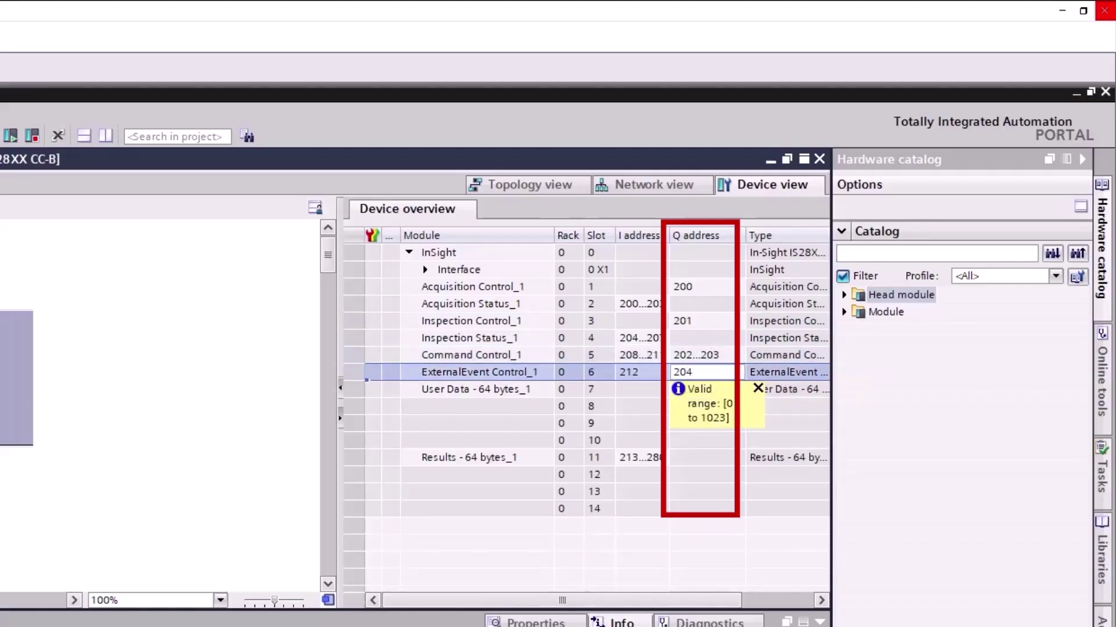
{"action": "key", "text": "Return"}
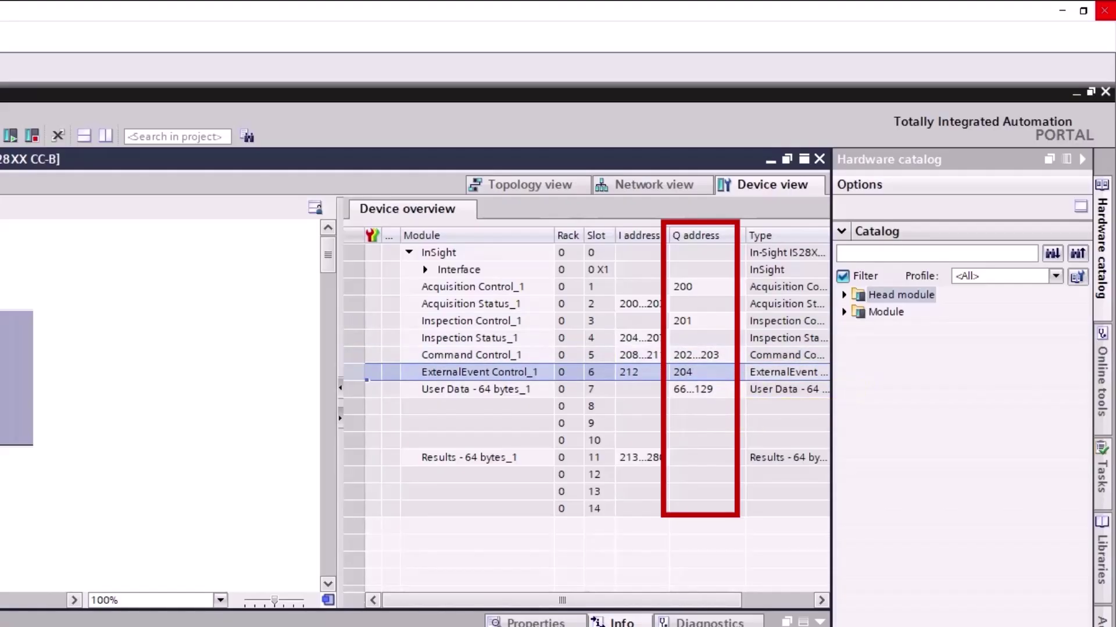
{"action": "left_click", "coordinate": [700, 389]}
{"action": "type", "text": "205"}
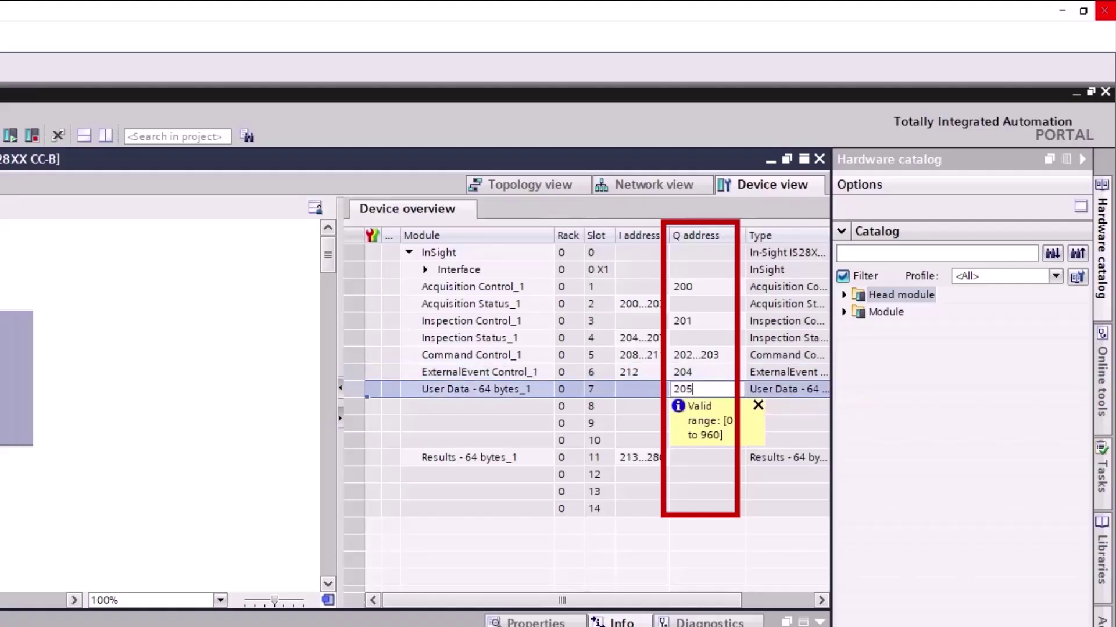
{"action": "key", "text": "Return"}
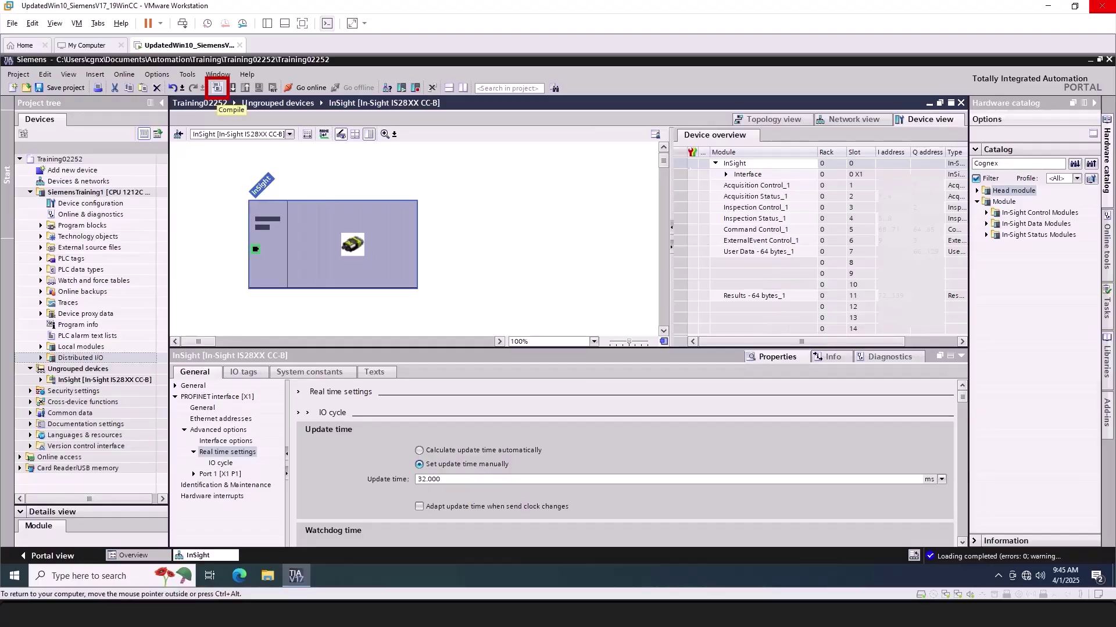
Compile the project, download it to SiemensTraining1 and restart the PLC.
{"action": "left_click", "coordinate": [217, 88]}
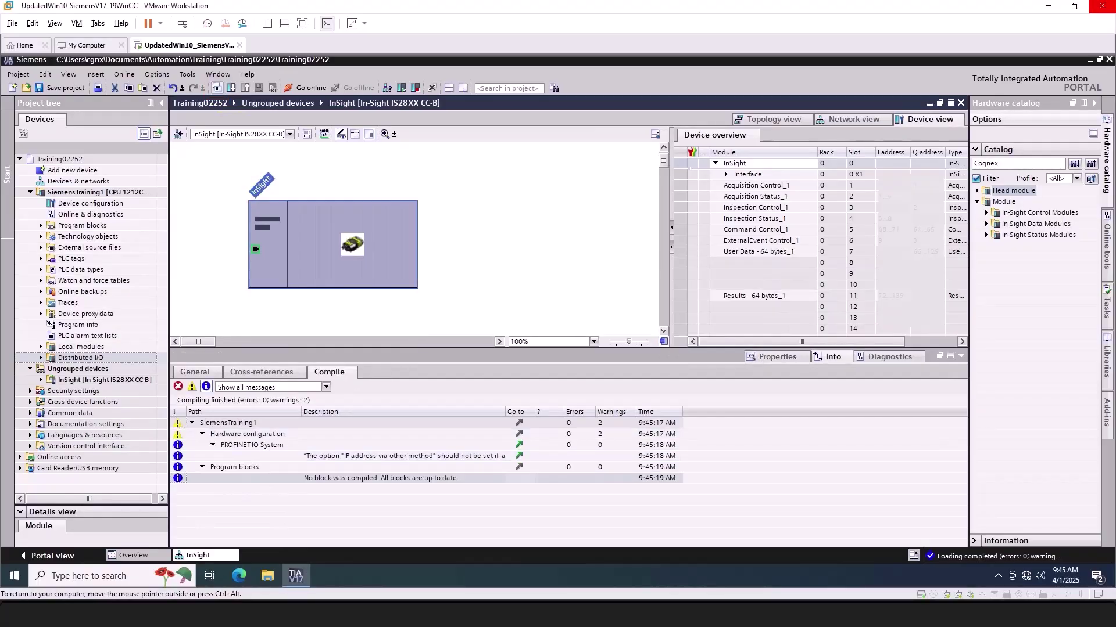
{"action": "left_click", "coordinate": [231, 87]}
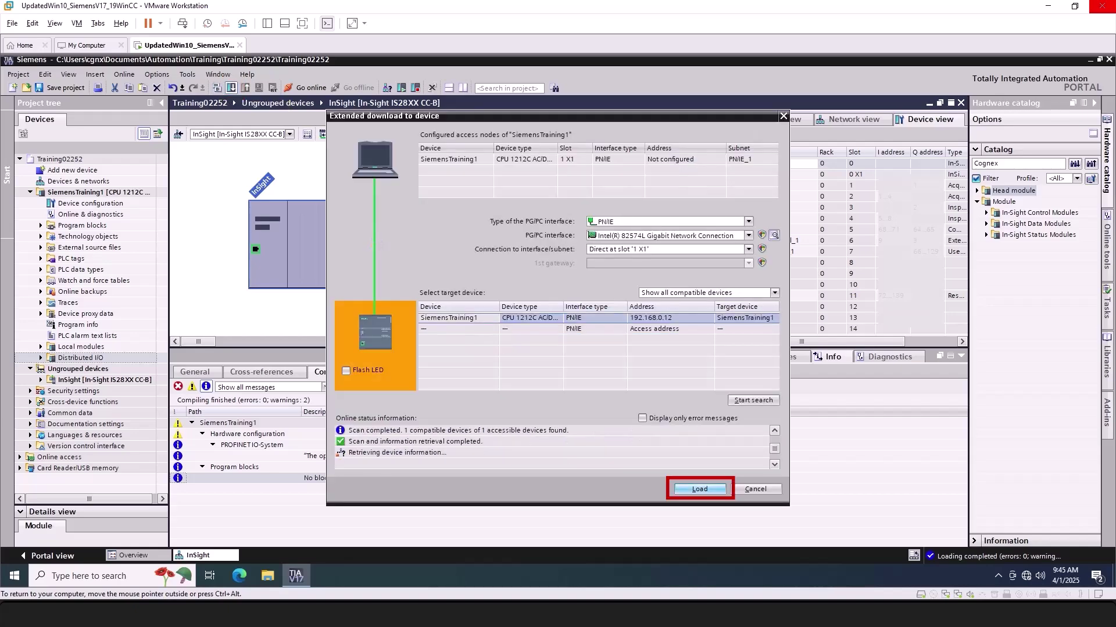
{"action": "left_click", "coordinate": [699, 489]}
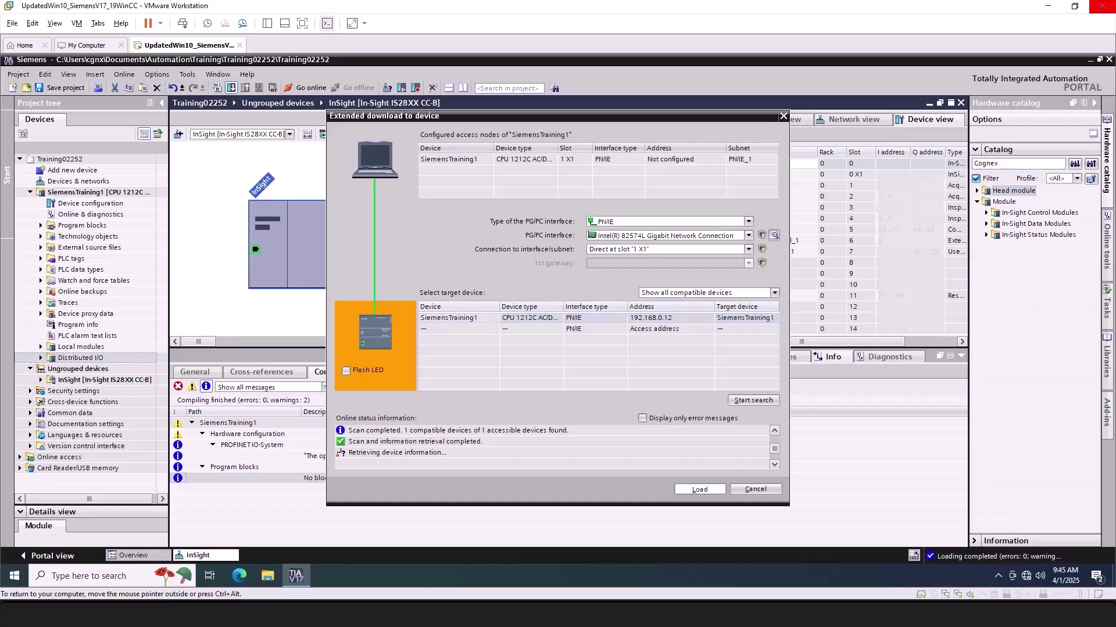
{"action": "key", "text": "Escape"}
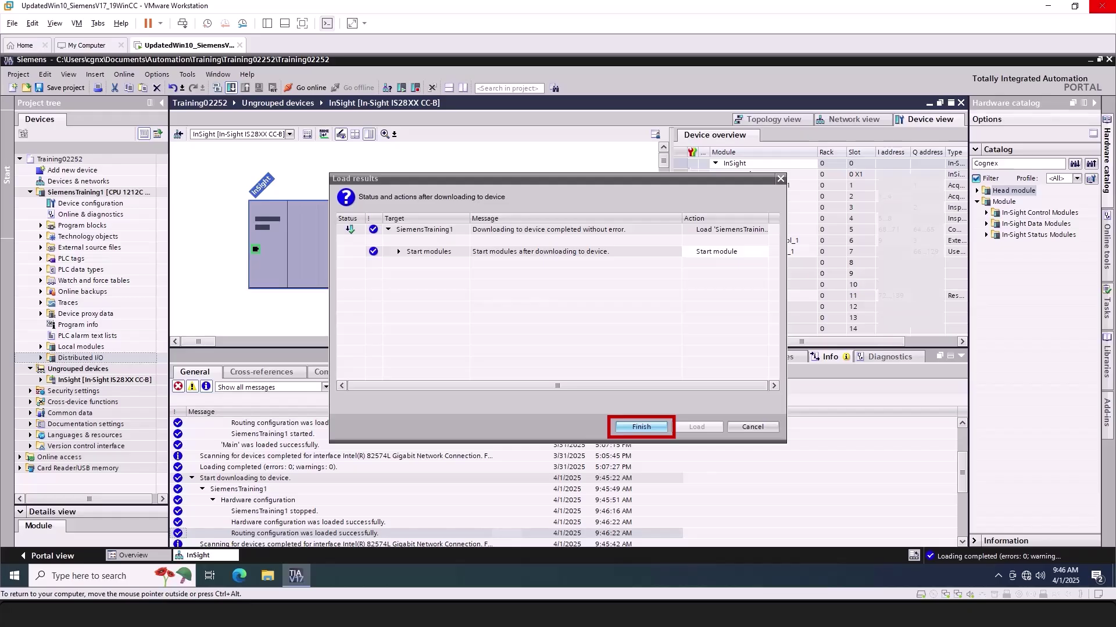
{"action": "key", "text": "Return"}
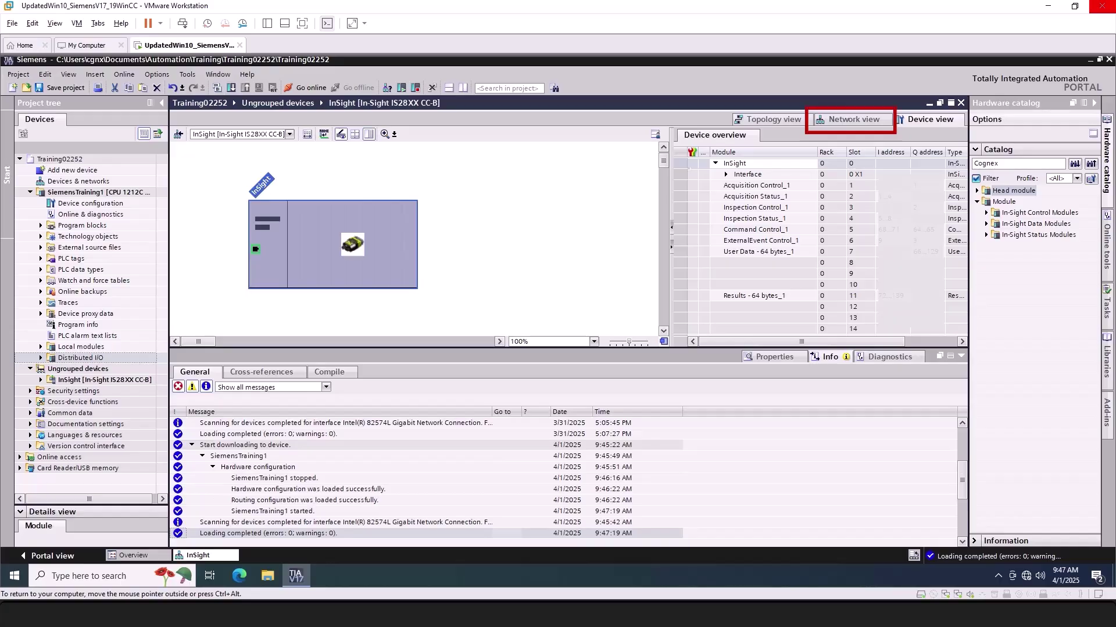
Switch to the Network view and take the SiemensTraining1 connection offline.
{"action": "left_click", "coordinate": [853, 120]}
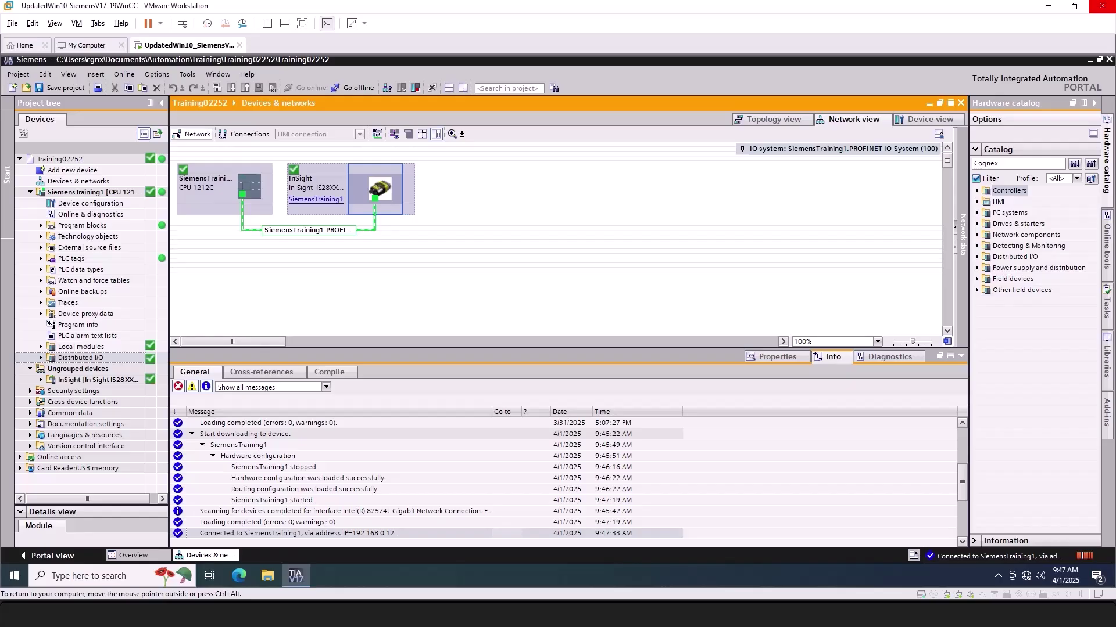
{"action": "left_click", "coordinate": [356, 87]}
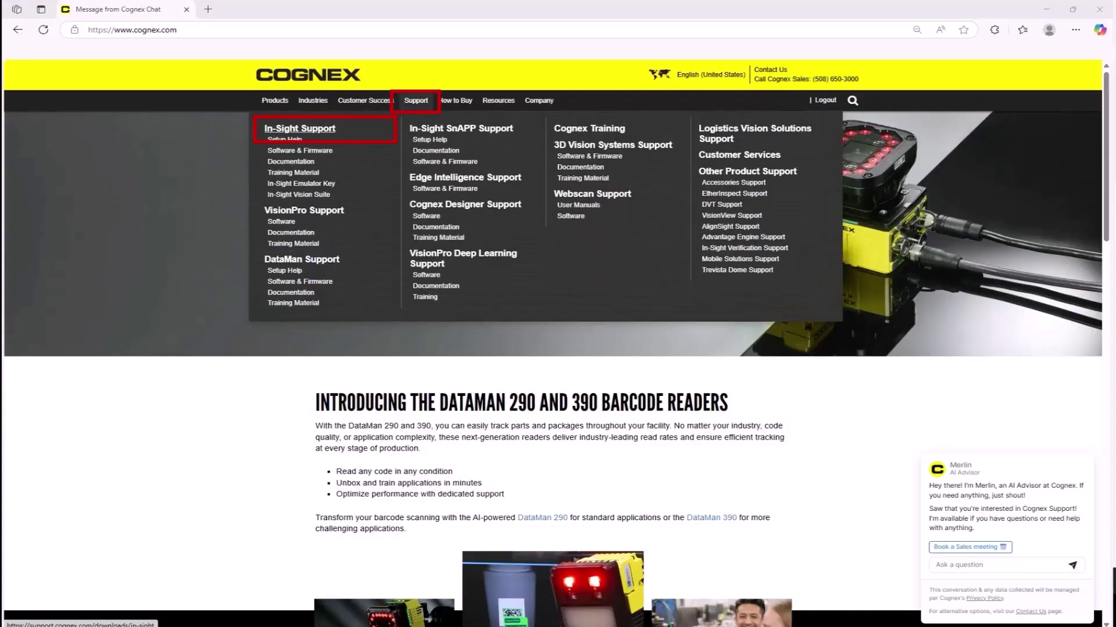
Filter the In-Sight support downloads for 'Tag Generator'.
{"action": "left_click", "coordinate": [300, 129]}
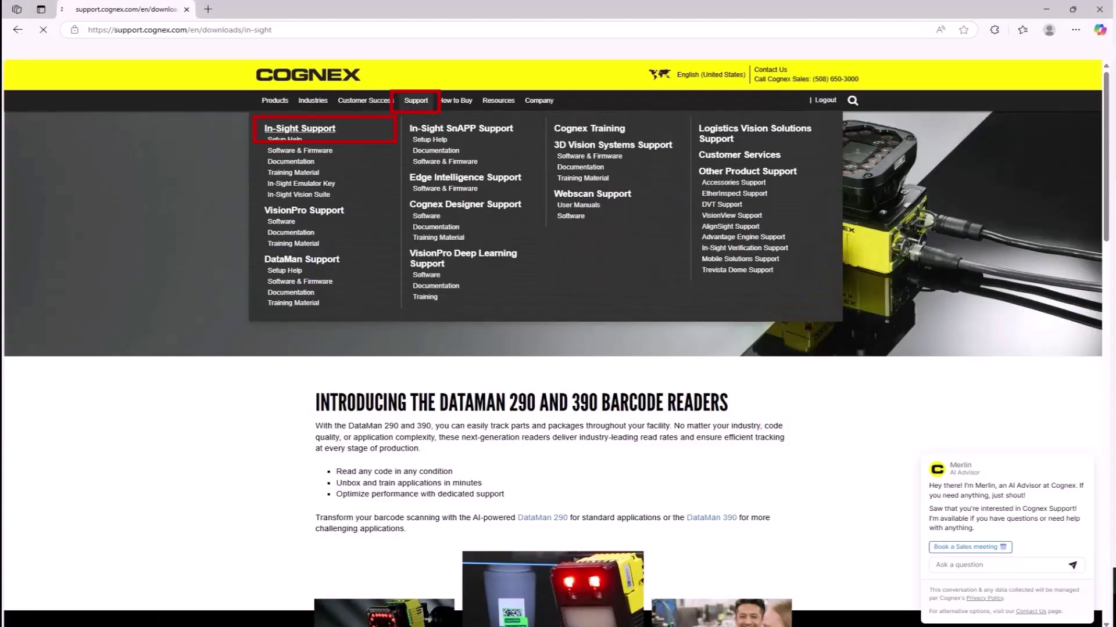
{"action": "left_click", "coordinate": [581, 482]}
{"action": "type", "text": "Tag"}
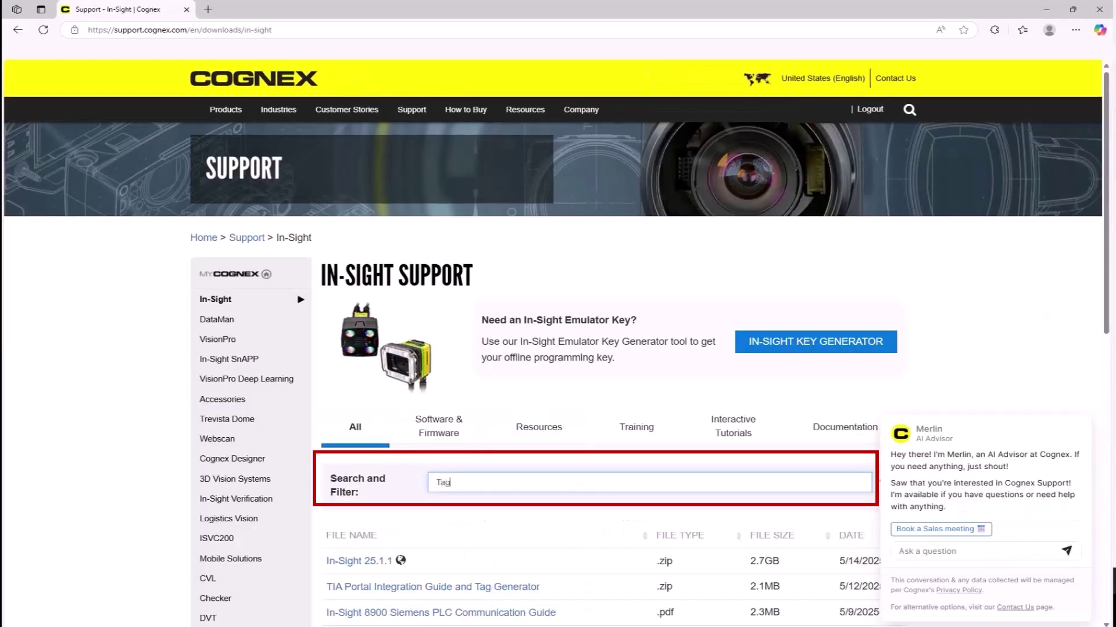
{"action": "type", "text": " Generator"}
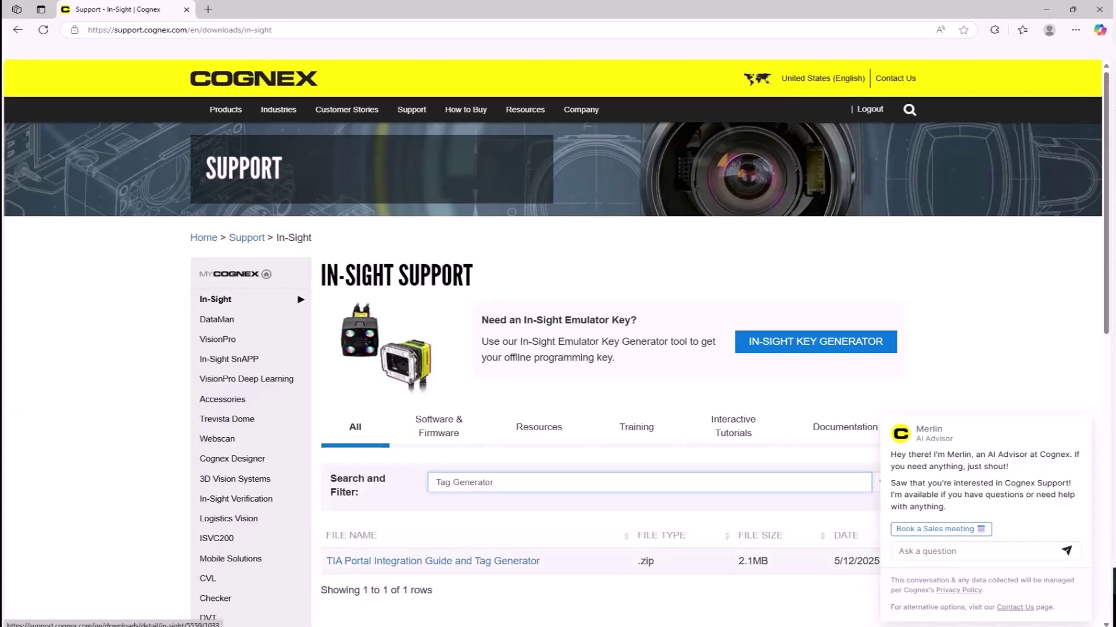
Download the TIA Portal Integration Guide and Tag Generator zip and open its 2025 folder.
{"action": "left_click", "coordinate": [432, 562]}
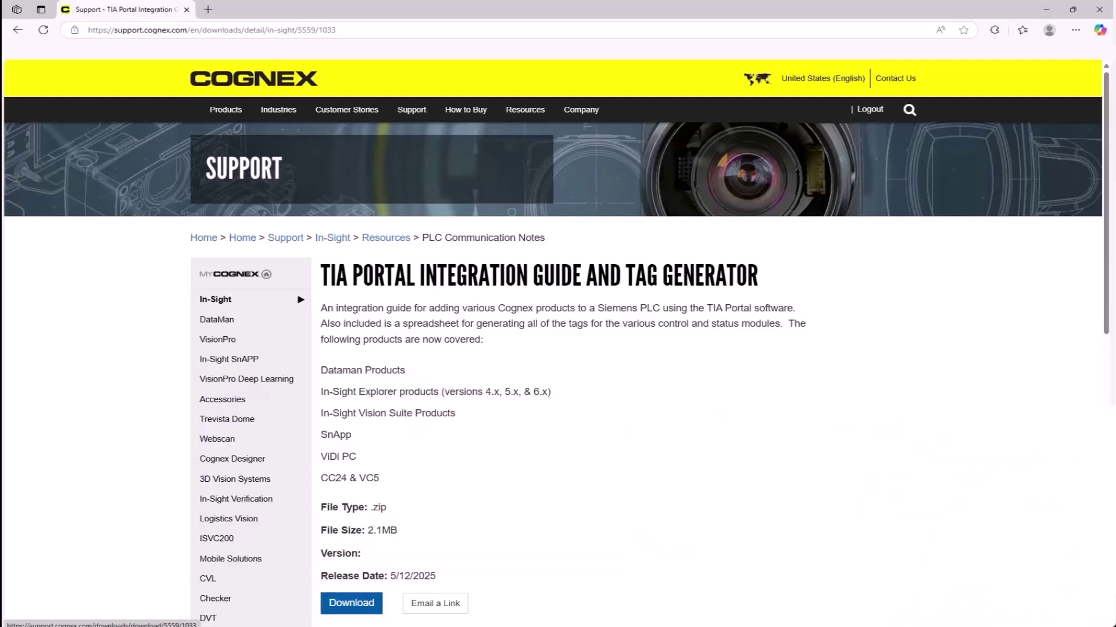
{"action": "left_click", "coordinate": [351, 603]}
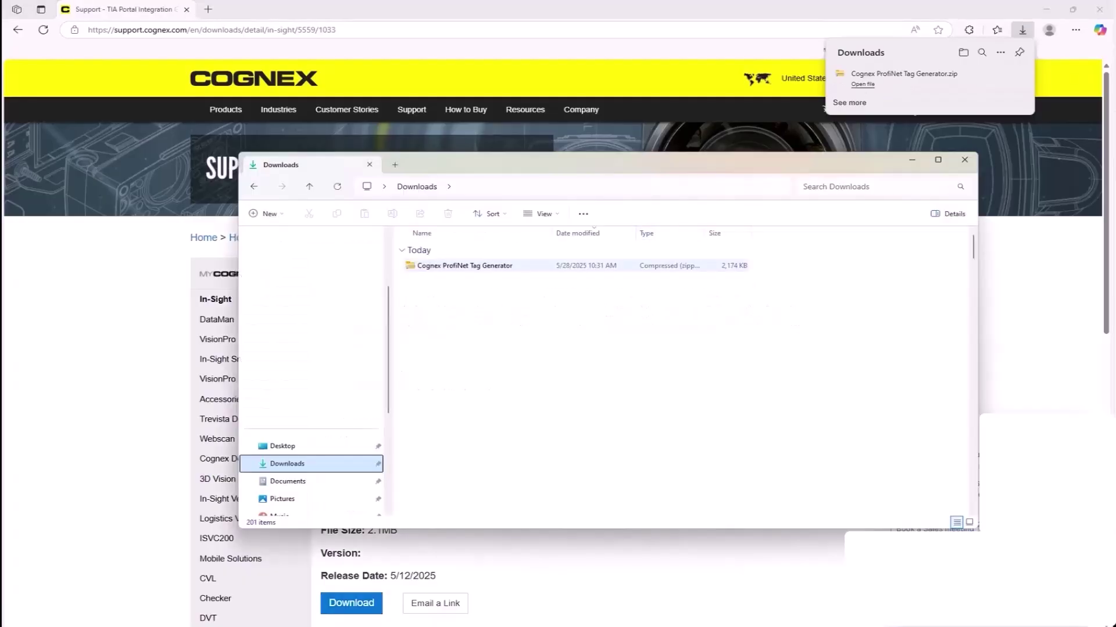
{"action": "double_click", "coordinate": [466, 266]}
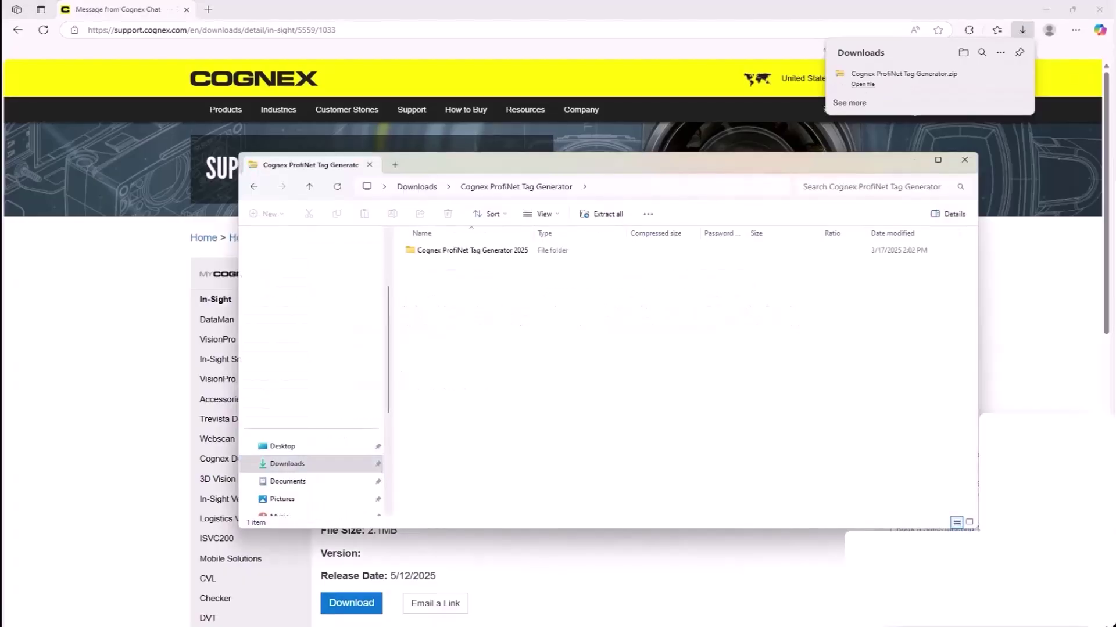
{"action": "double_click", "coordinate": [472, 250]}
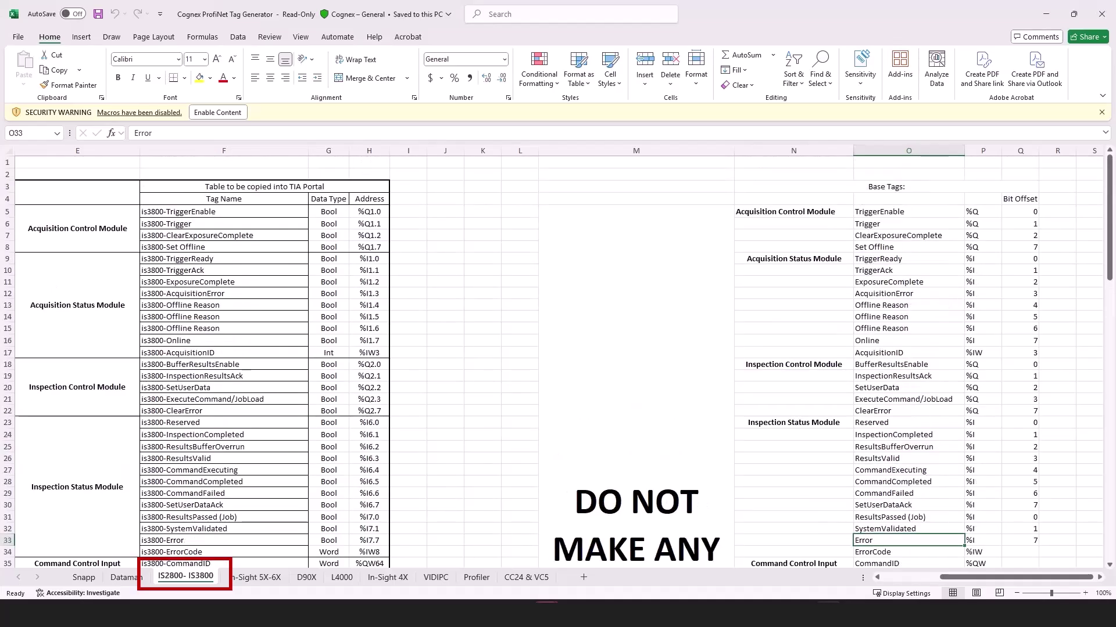
Enter IS2801m as the camera name in the tag generator sheet.
{"action": "left_click_drag", "start_coordinate": [1109, 262], "coordinate": [1110, 262]}
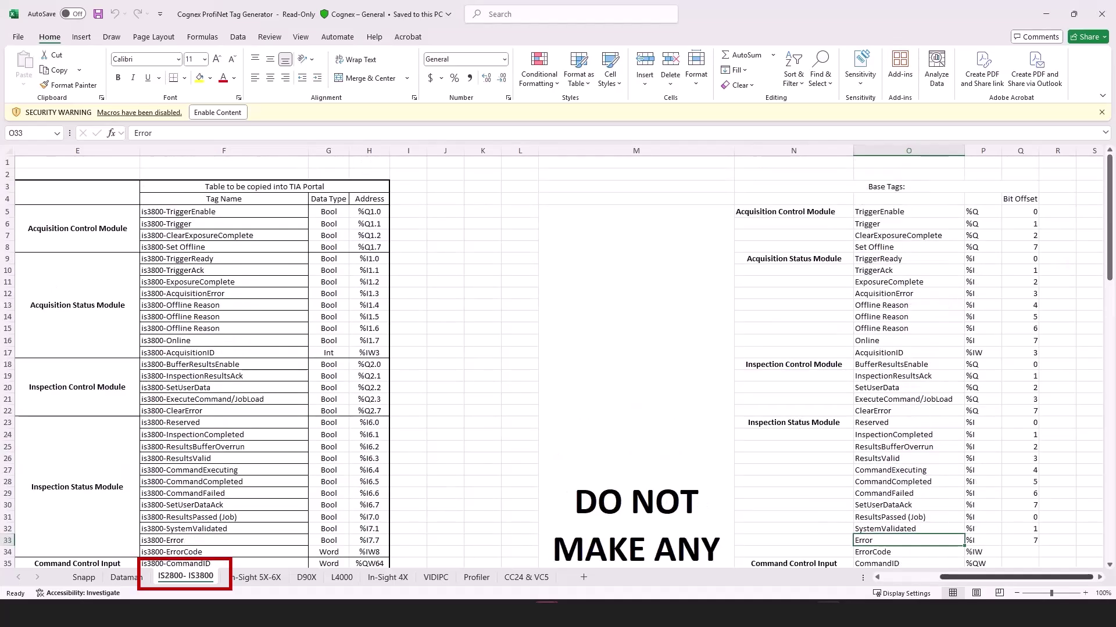
{"action": "scroll", "coordinate": [558, 360], "scroll_direction": "left", "scroll_amount": 3}
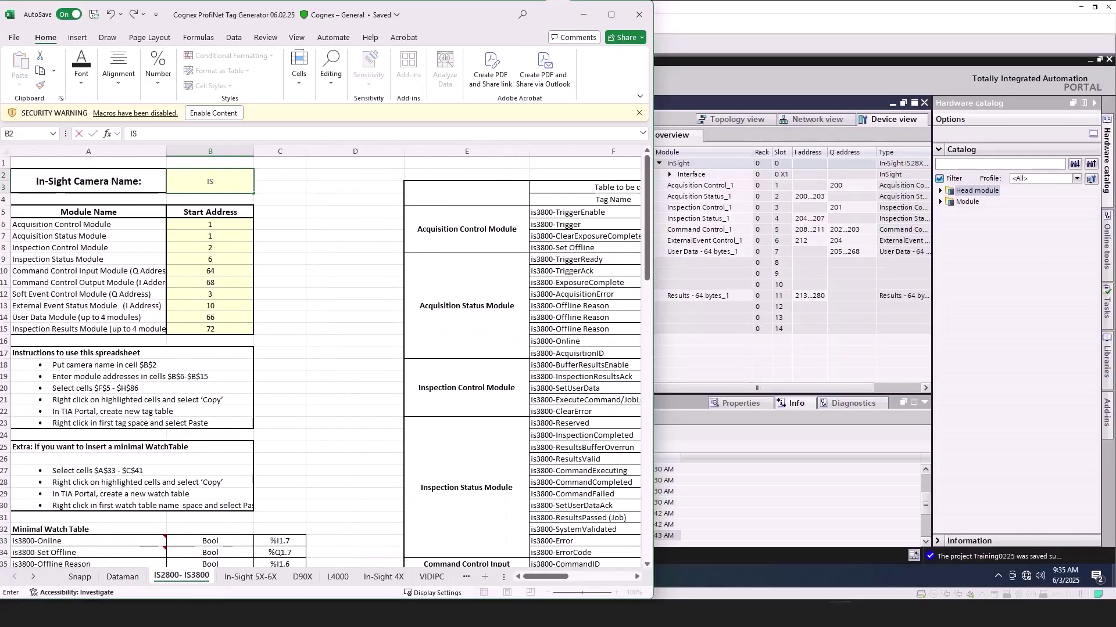
{"action": "type", "text": "2"}
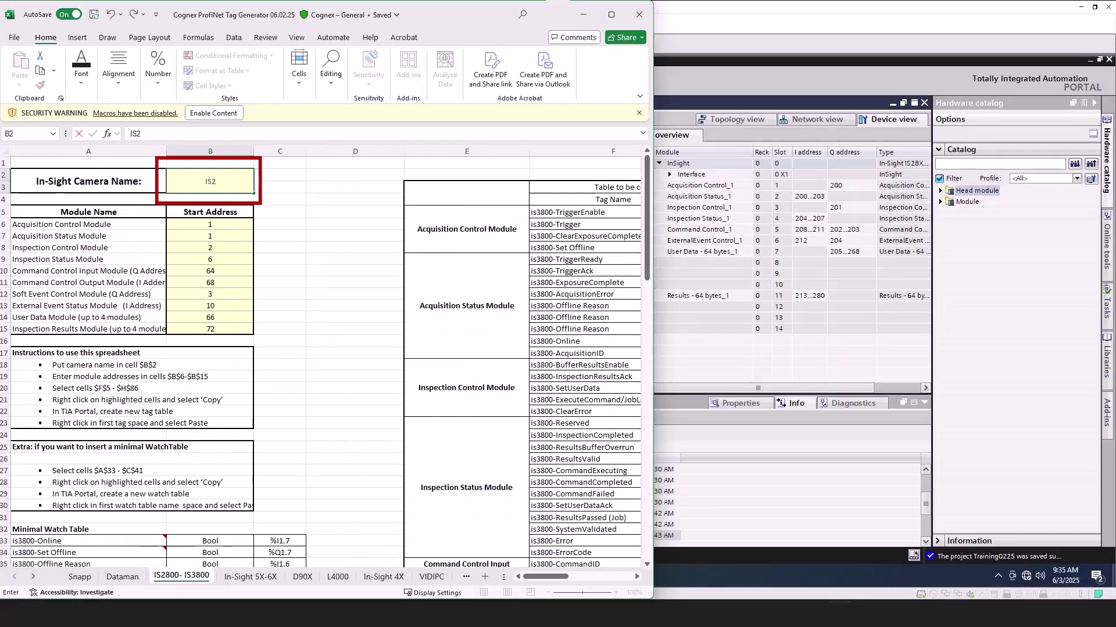
{"action": "type", "text": "801m"}
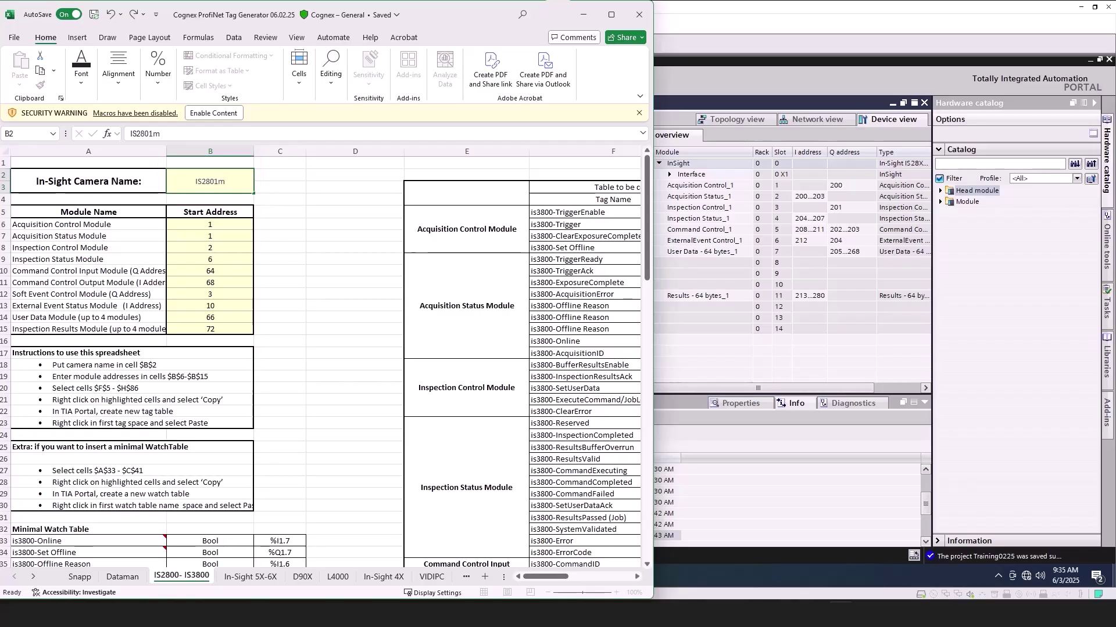
{"action": "key", "text": "Tab"}
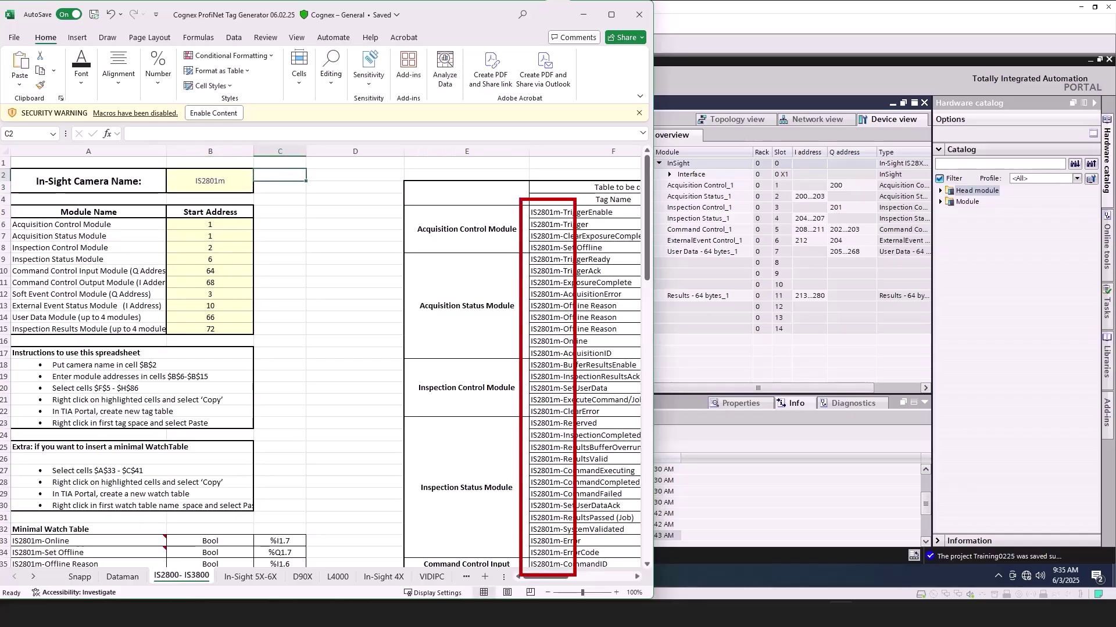
Enter start addresses 200, 200, 201, 204 and 208 for the acquisition, inspection and command input modules.
{"action": "left_click", "coordinate": [210, 225]}
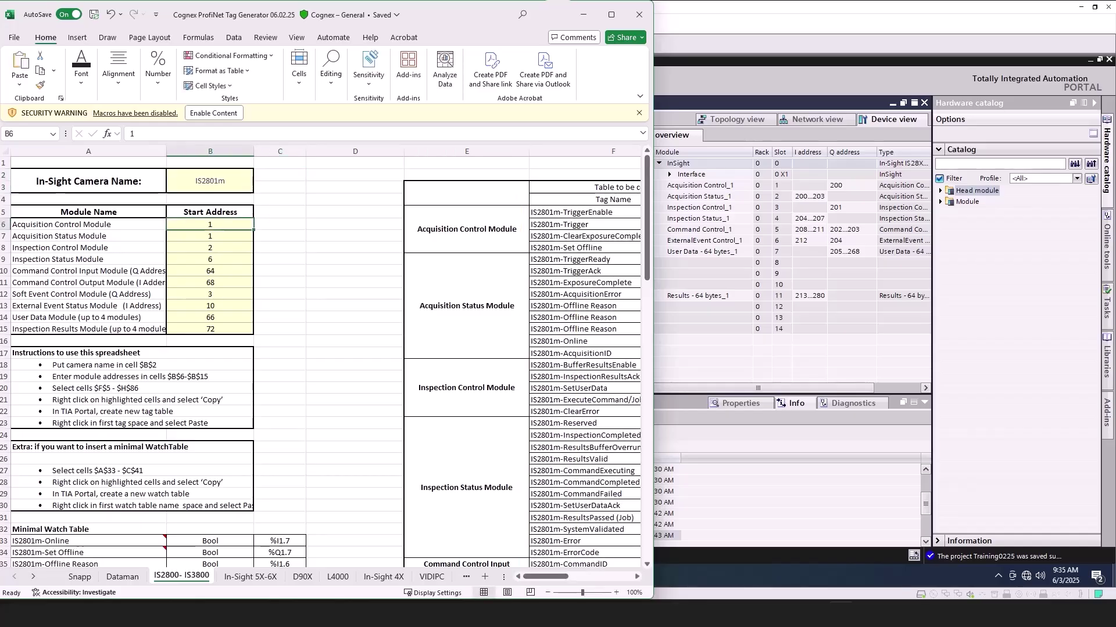
{"action": "type", "text": "200"}
{"action": "key", "text": "Return"}
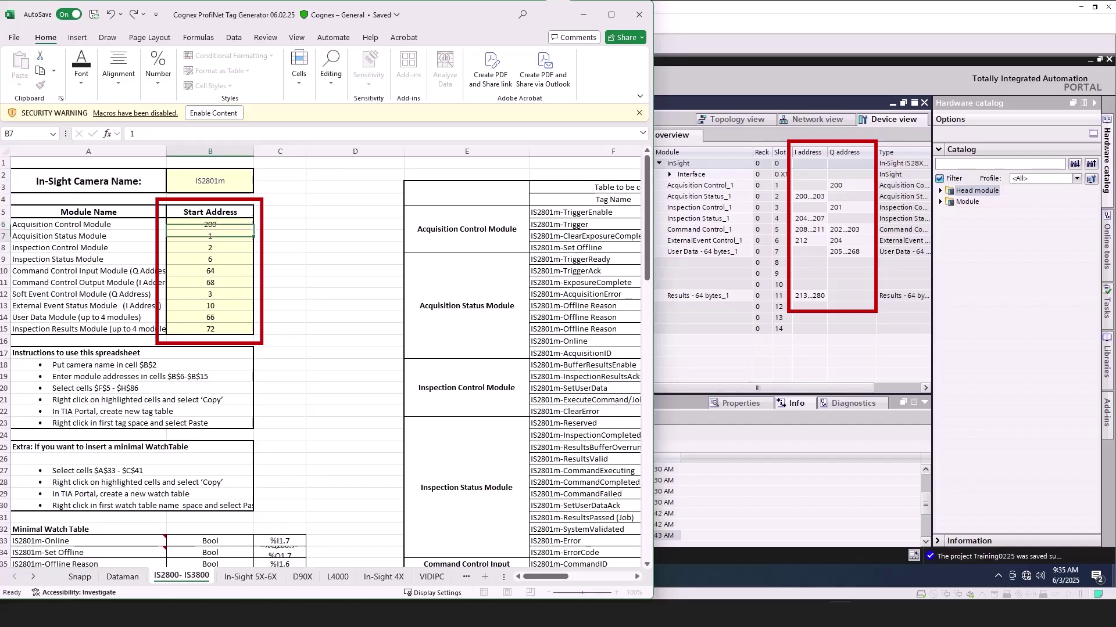
{"action": "type", "text": "200"}
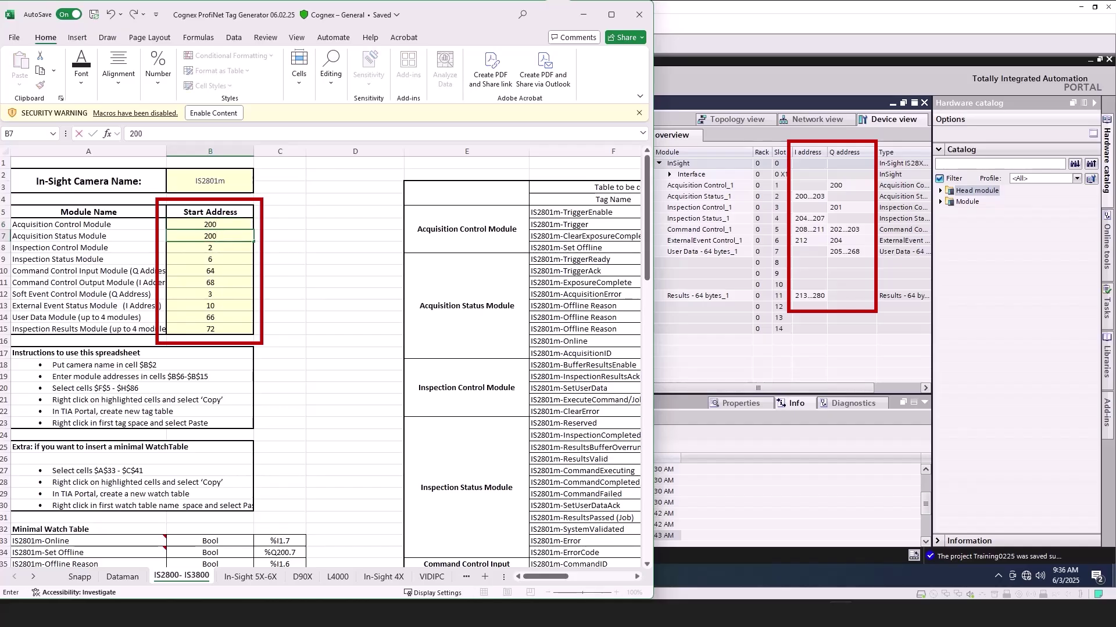
{"action": "key", "text": "Return"}
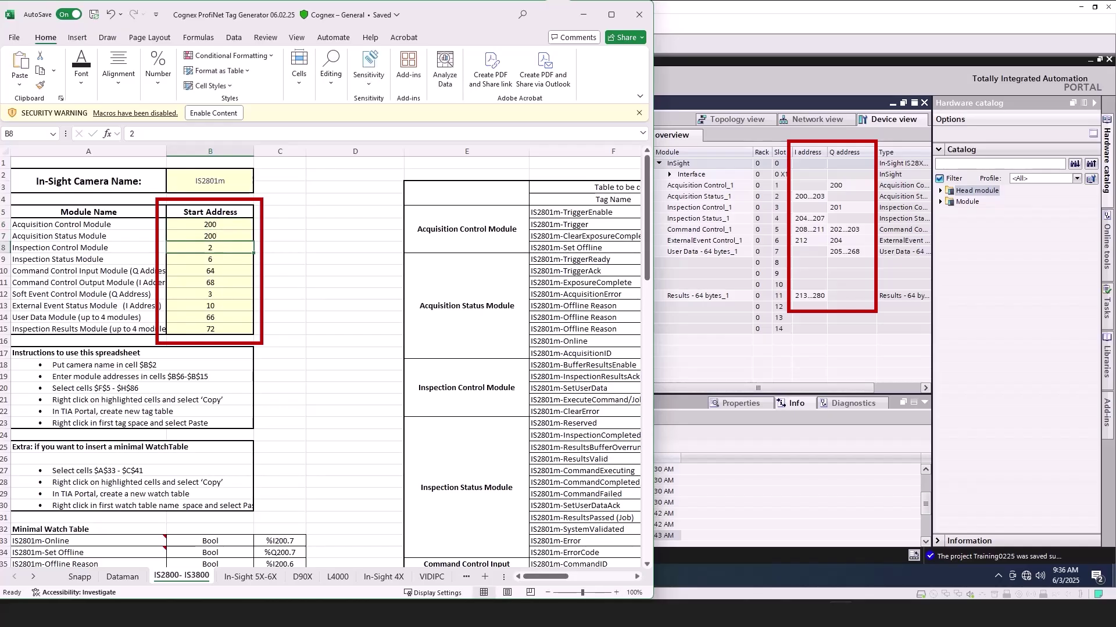
{"action": "type", "text": "201"}
{"action": "key", "text": "Return"}
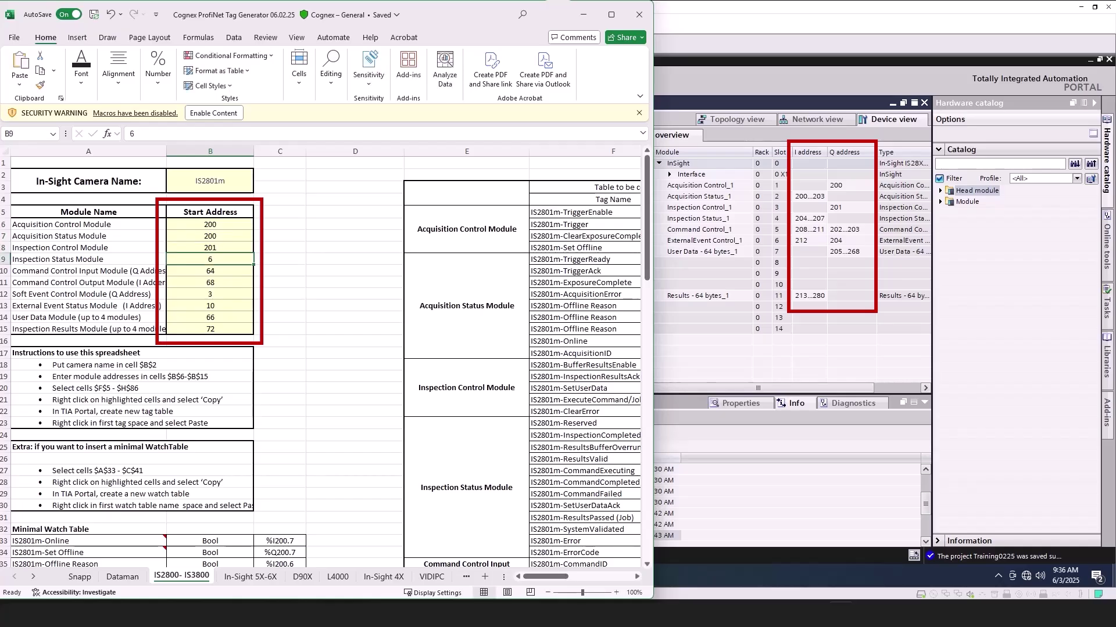
{"action": "type", "text": "204"}
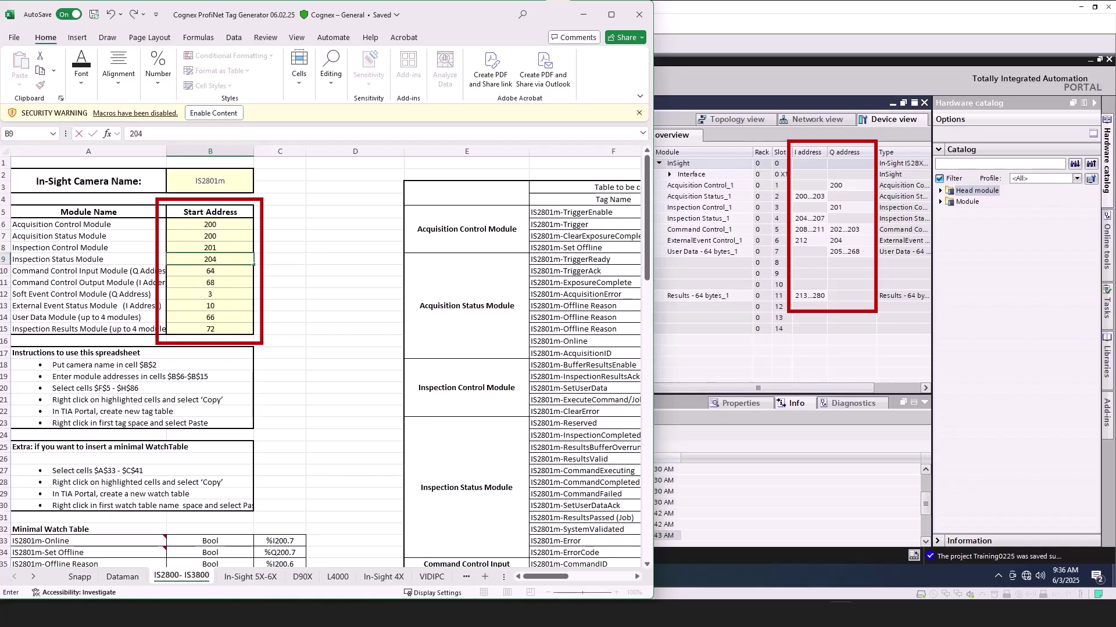
{"action": "key", "text": "Return"}
{"action": "type", "text": "20"}
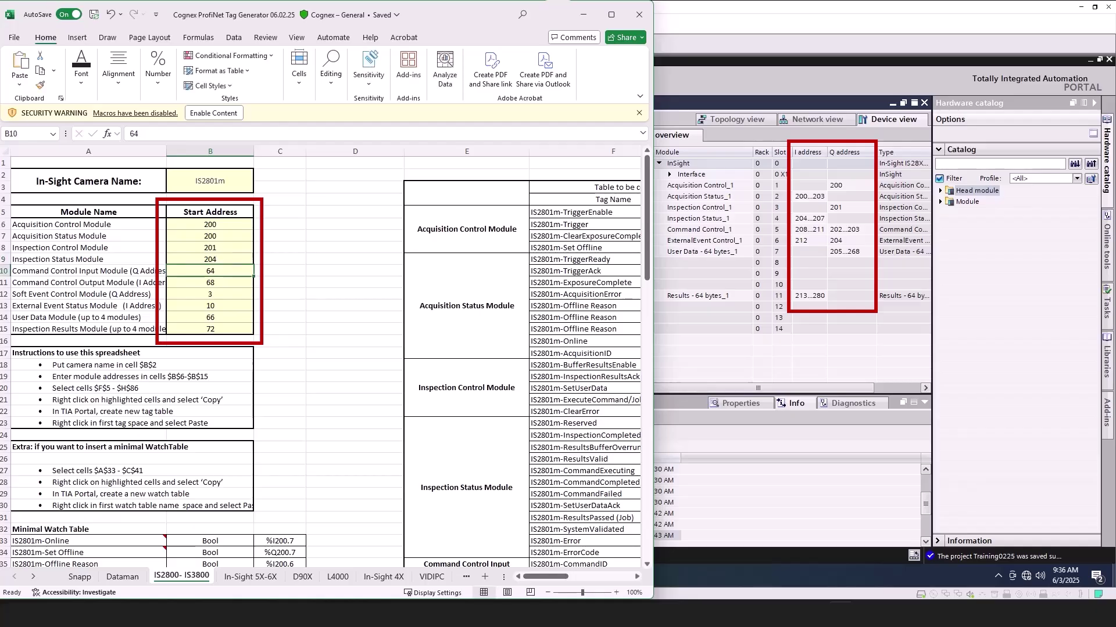
{"action": "type", "text": "8"}
{"action": "key", "text": "Return"}
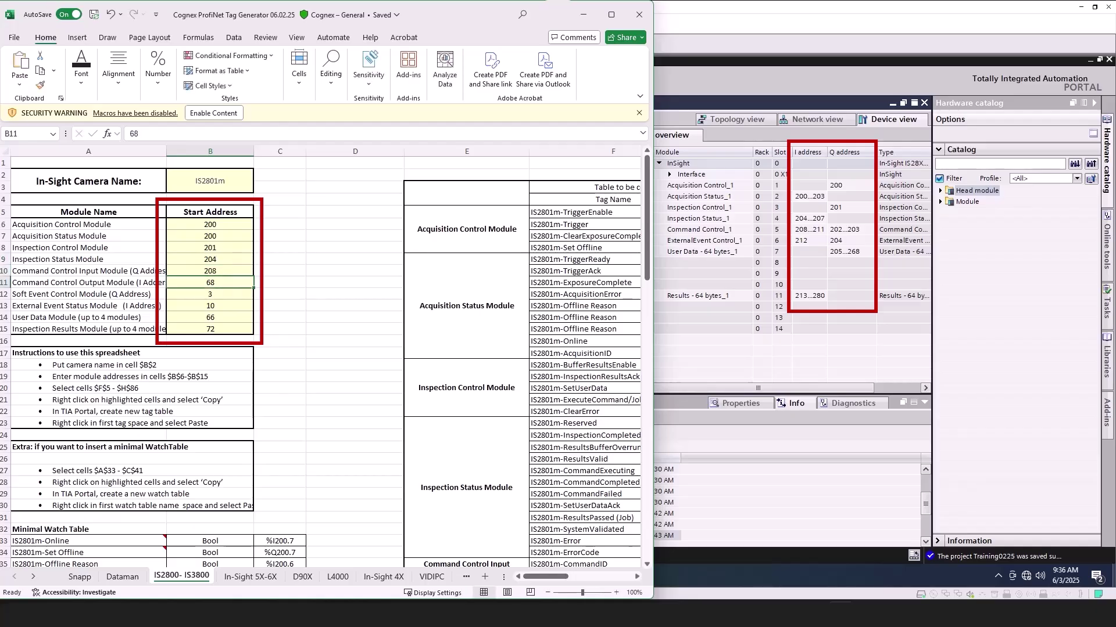
Enter start addresses 202, 204, 212, 205 and 213 for the remaining control, event, user data and results modules.
{"action": "type", "text": "202"}
{"action": "key", "text": "Return"}
{"action": "type", "text": "2"}
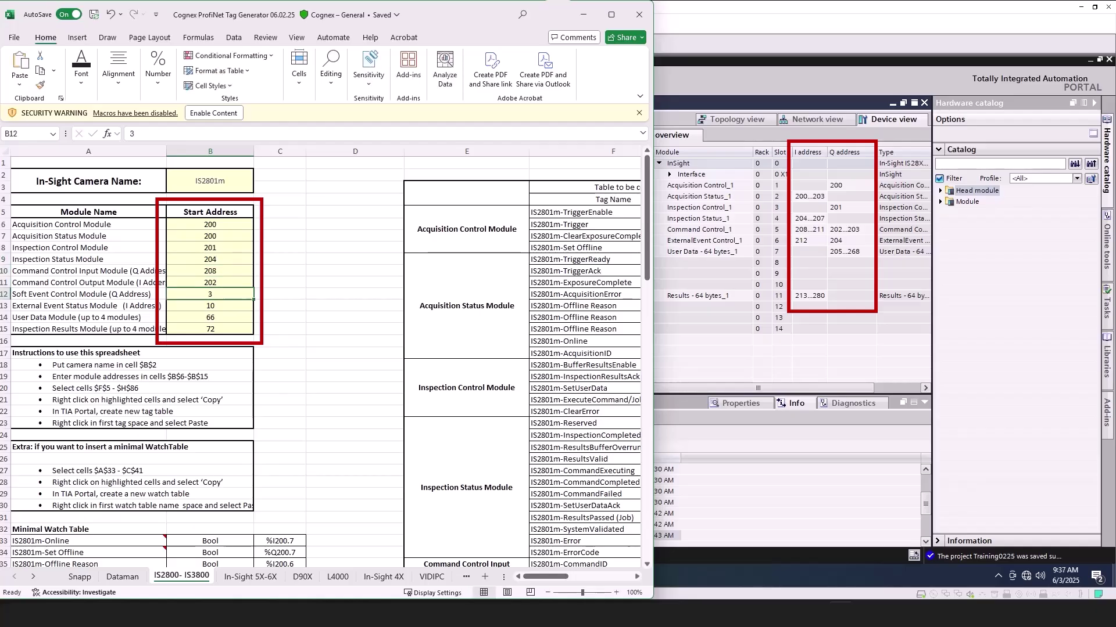
{"action": "type", "text": "04"}
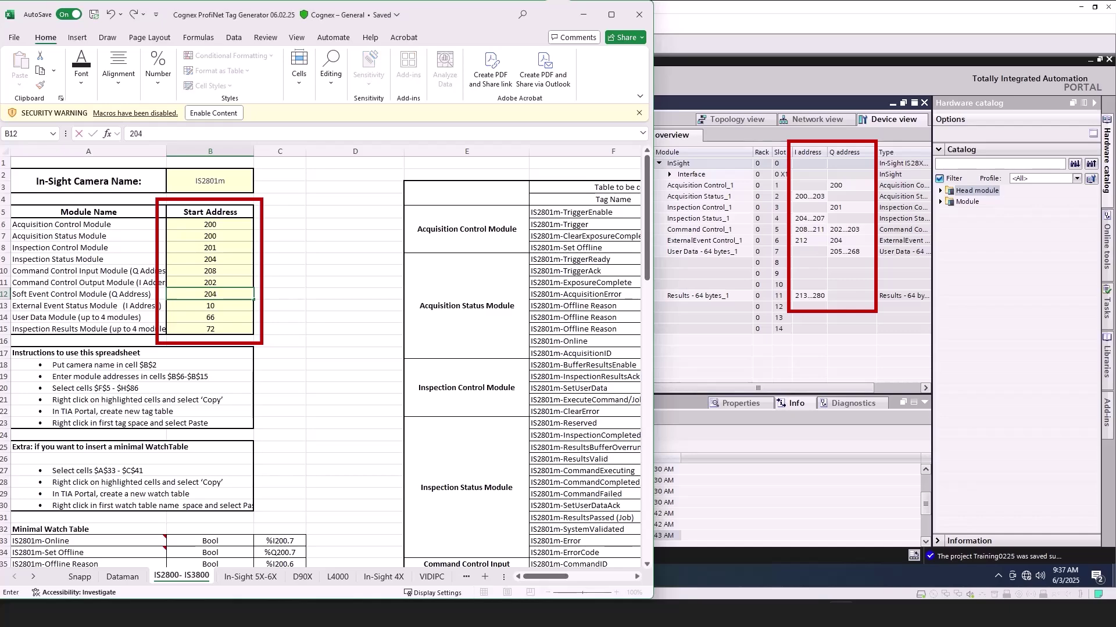
{"action": "key", "text": "Return"}
{"action": "type", "text": "212"}
{"action": "key", "text": "Return"}
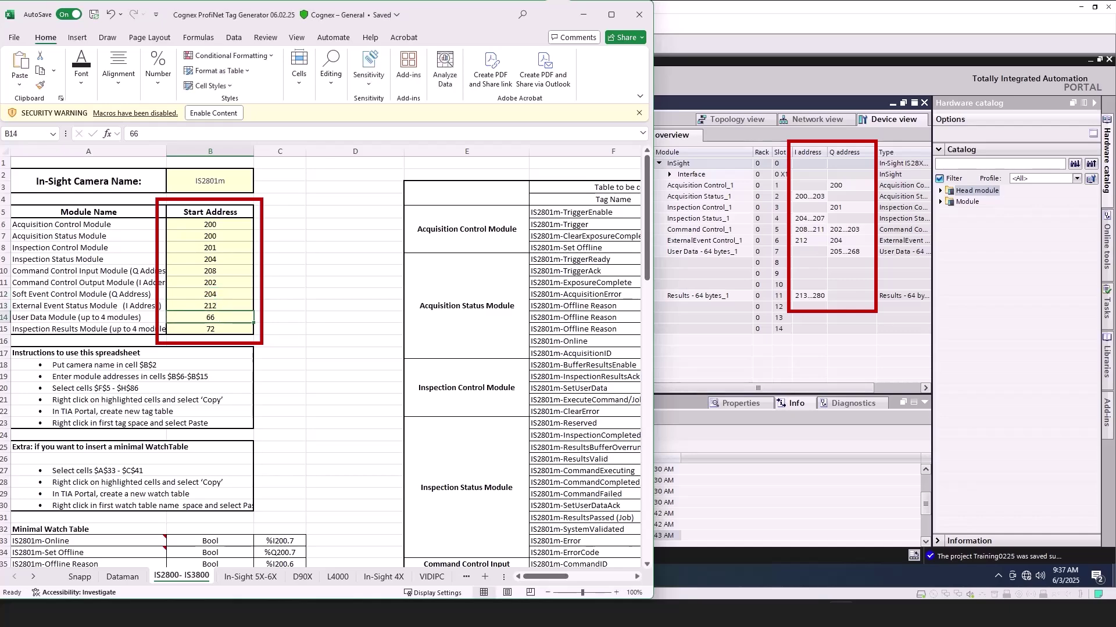
{"action": "type", "text": "205"}
{"action": "key", "text": "Return"}
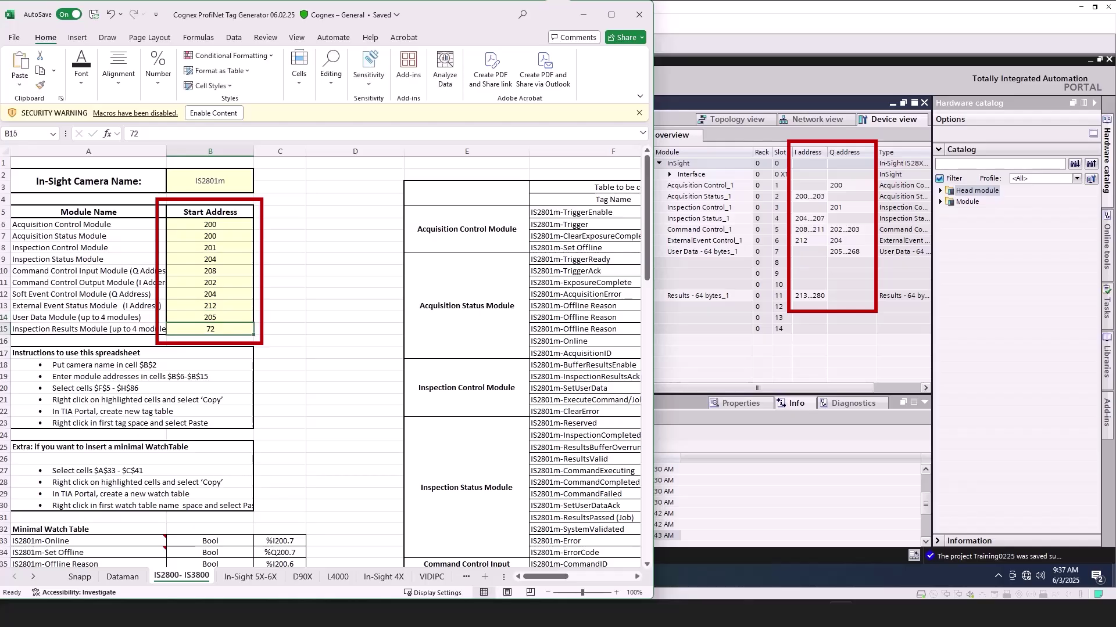
{"action": "type", "text": "213"}
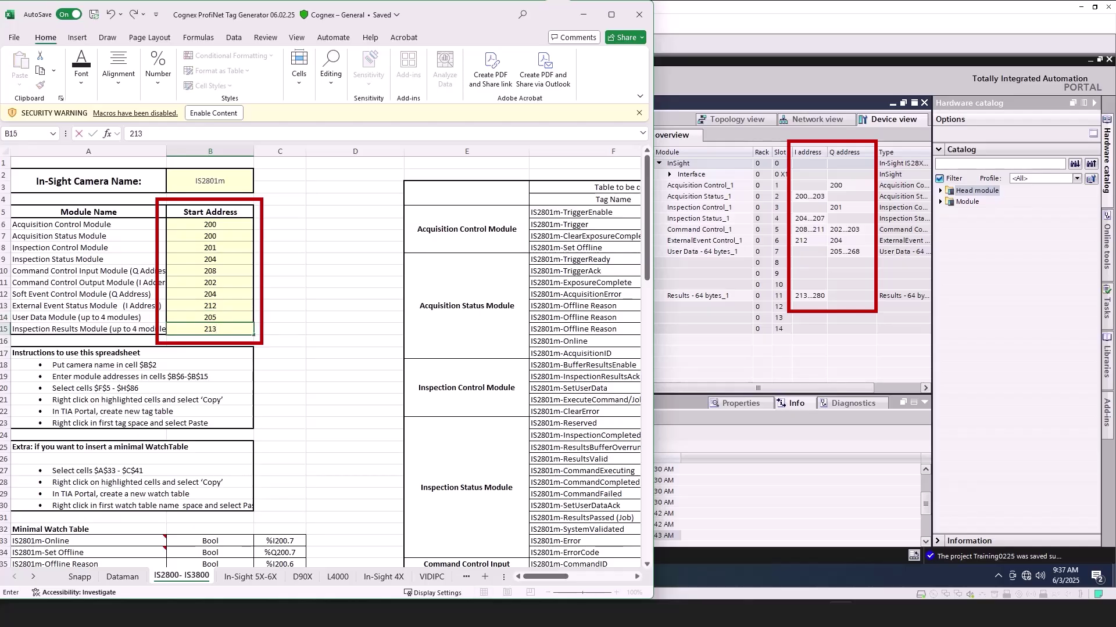
Copy the generated tag rows F5:H87 to the clipboard.
{"action": "left_click", "coordinate": [610, 14]}
{"action": "left_click_drag", "start_coordinate": [557, 212], "coordinate": [781, 459]}
{"action": "right_click", "coordinate": [674, 453]}
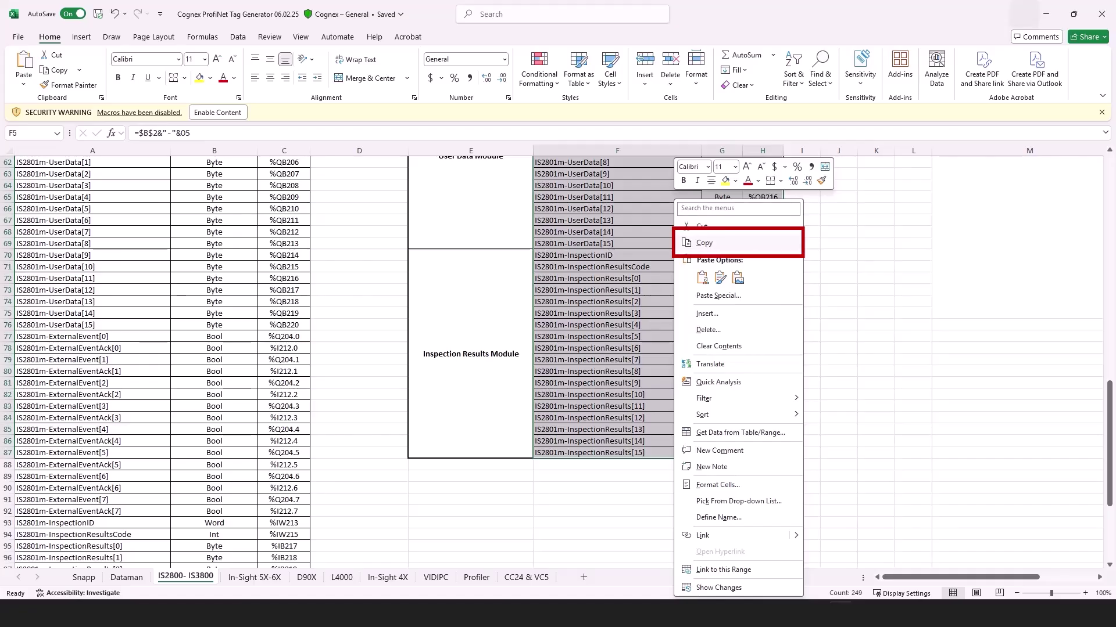
{"action": "key", "text": "ctrl+c"}
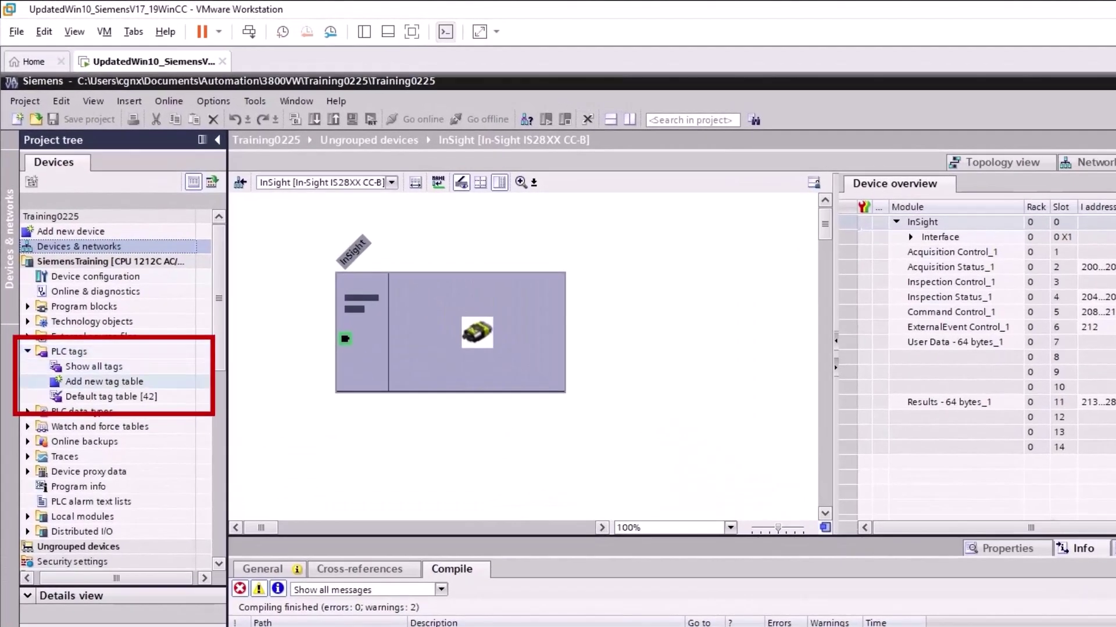
Add a new PLC tag table and paste the copied IS2801m camera tags into it.
{"action": "double_click", "coordinate": [105, 381]}
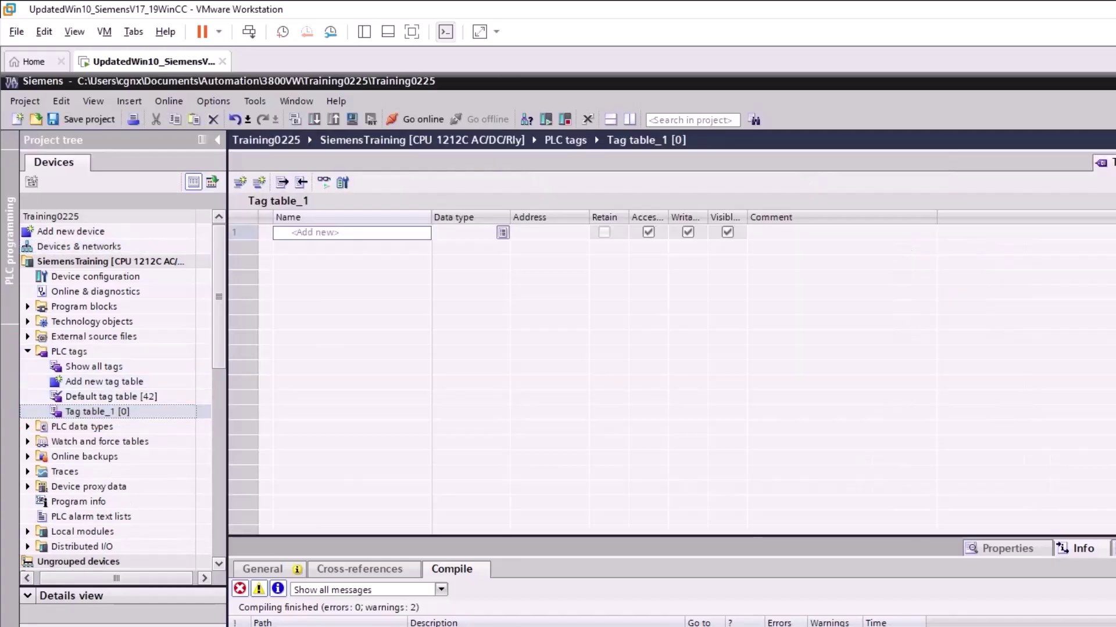
{"action": "right_click", "coordinate": [332, 233]}
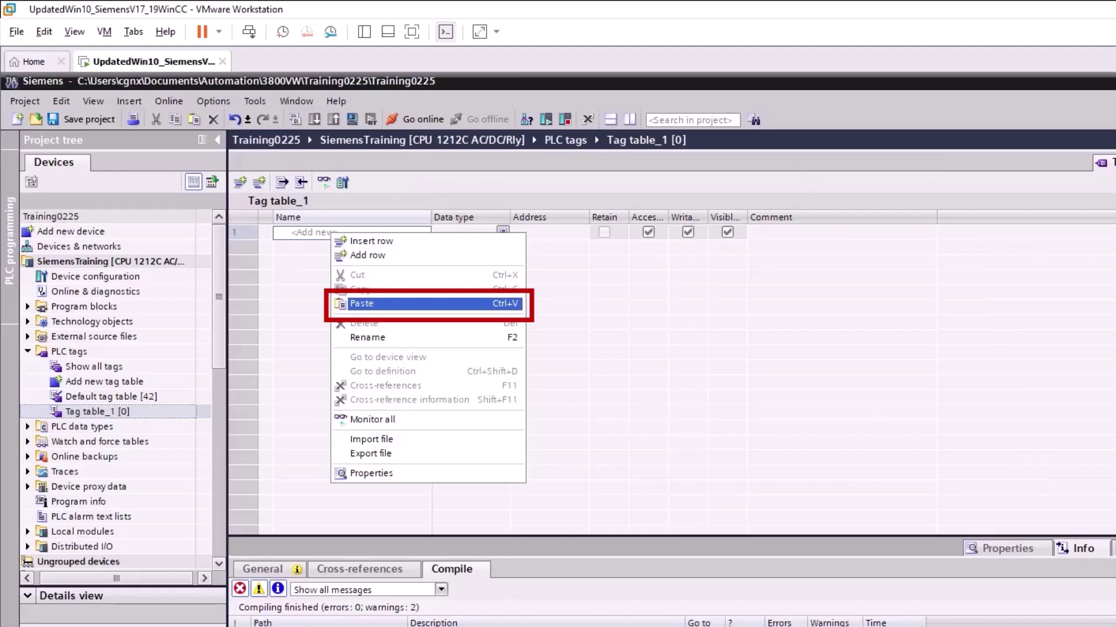
{"action": "left_click", "coordinate": [372, 303]}
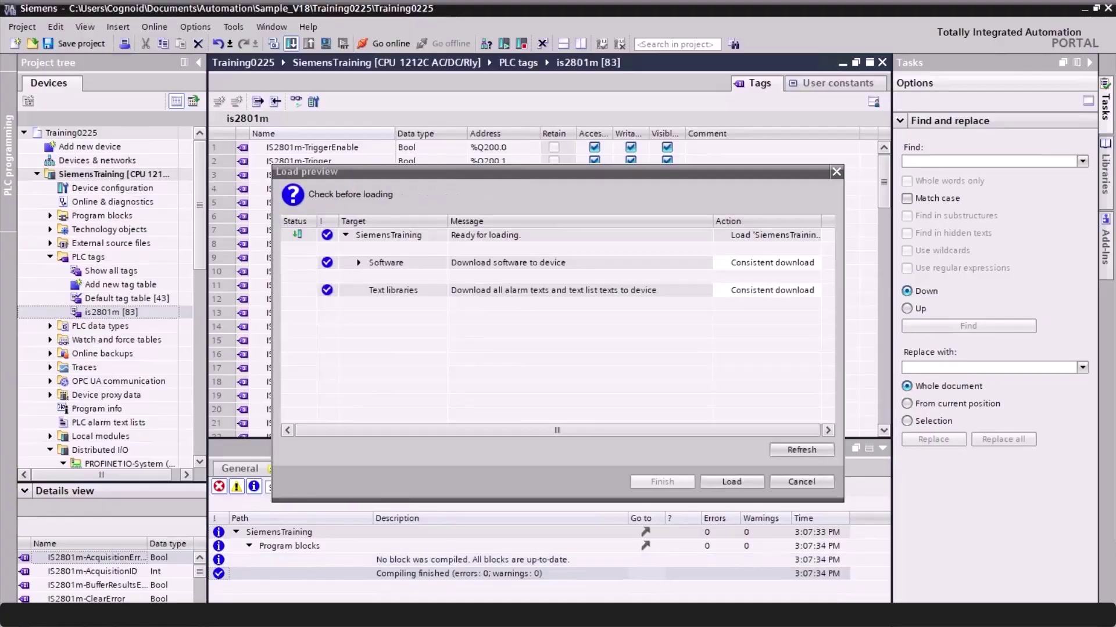
Download the tag table to the PLC, monitor all tag values online, then go offline.
{"action": "left_click", "coordinate": [732, 482]}
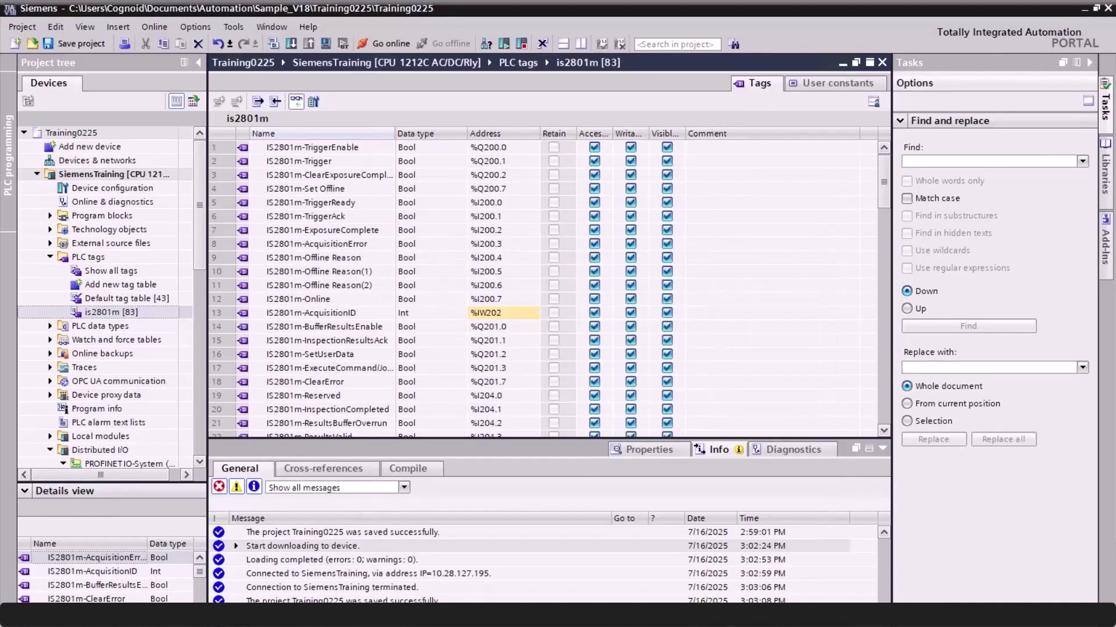
{"action": "key", "text": "ctrl+t"}
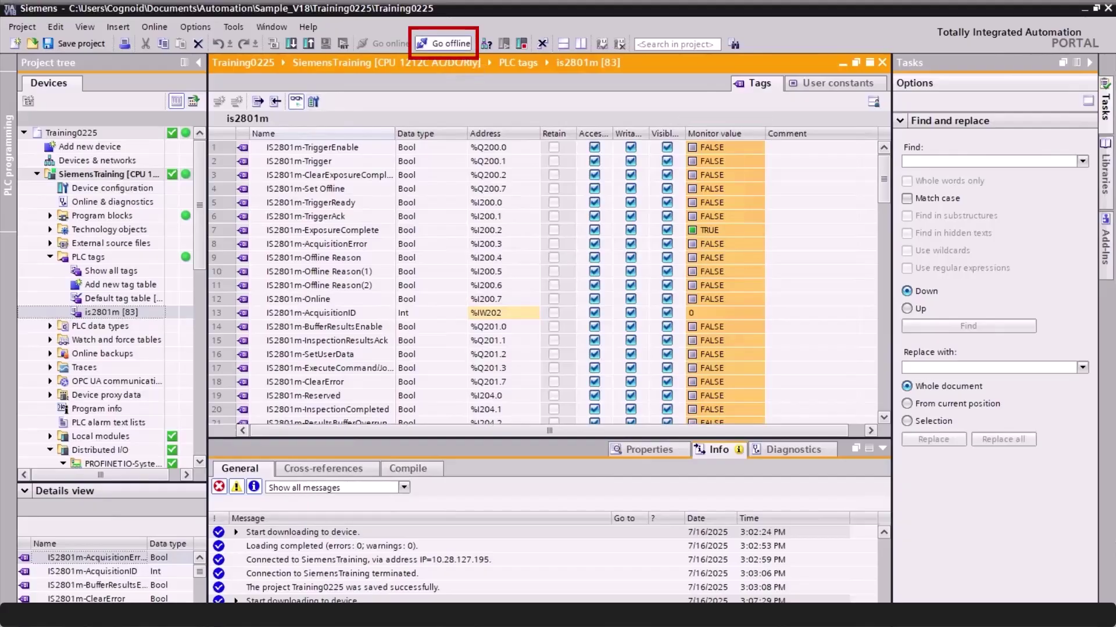
{"action": "left_click", "coordinate": [443, 44]}
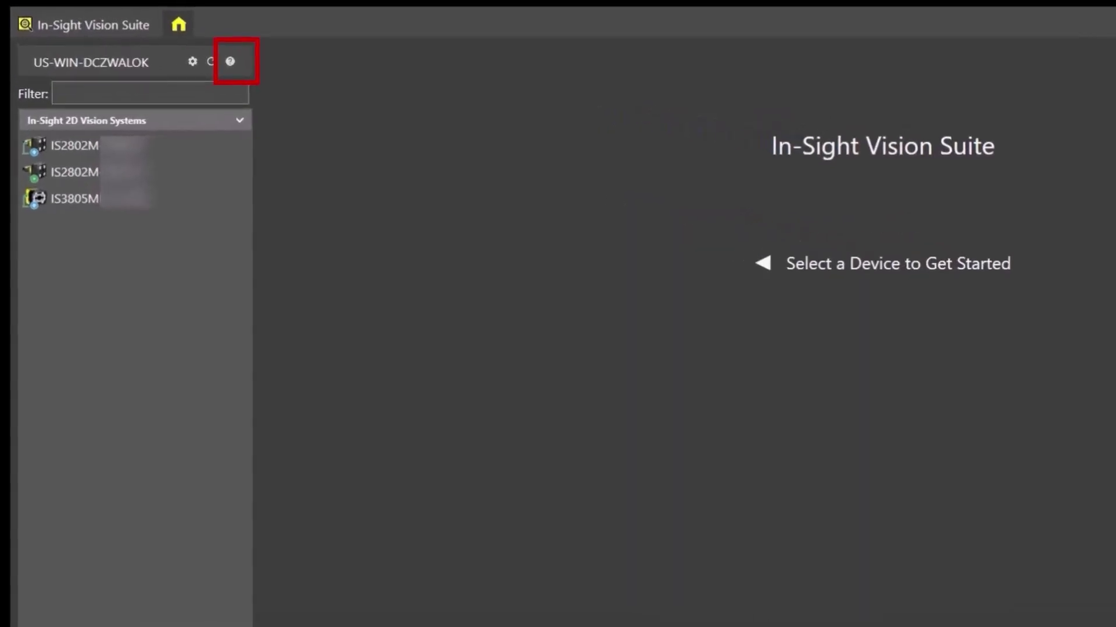
Show the help menu's Application Development list of In-Sight help guides.
{"action": "left_click", "coordinate": [230, 61]}
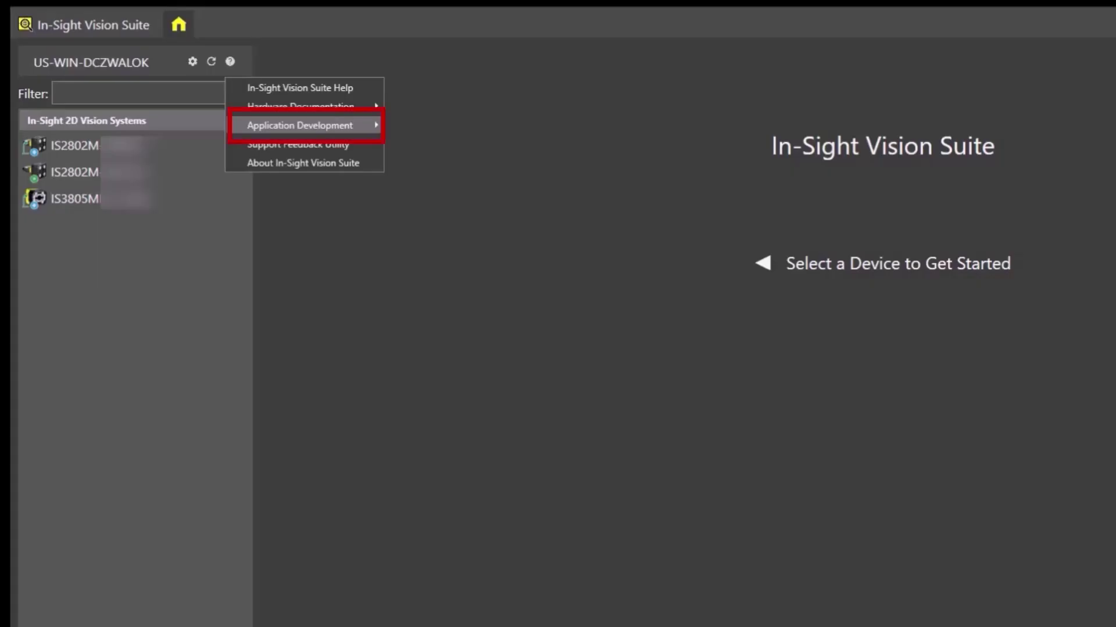
{"action": "mouse_move", "coordinate": [300, 126]}
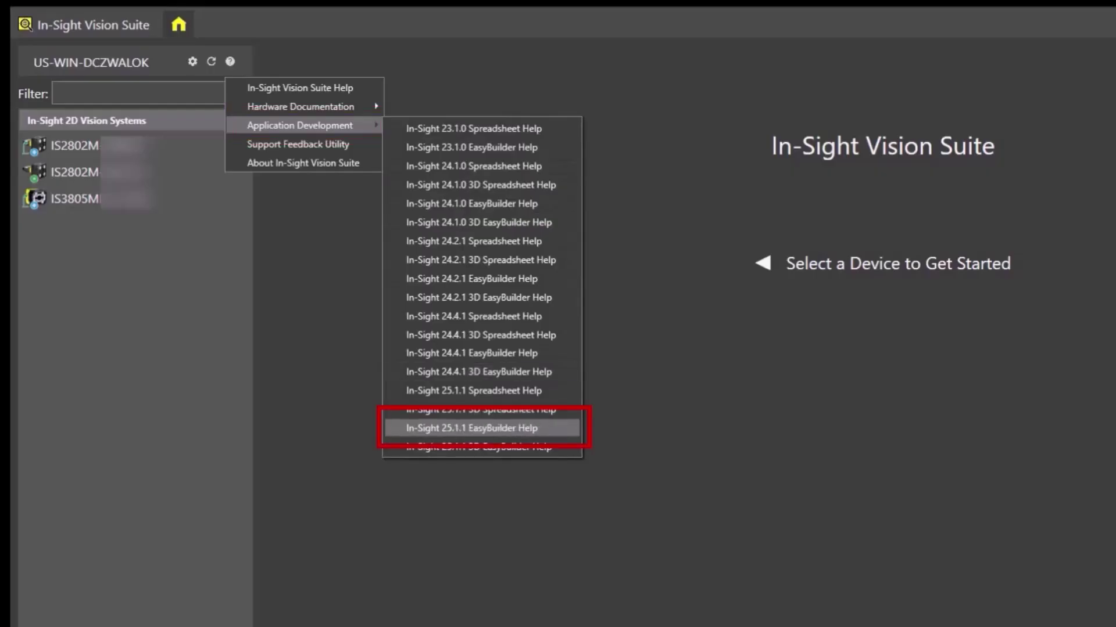
Open the In-Sight 25.1.1 EasyBuilder Help and expand Setting Up the Industrial Communications > PROFINET PLC Configuration.
{"action": "key", "text": "Return"}
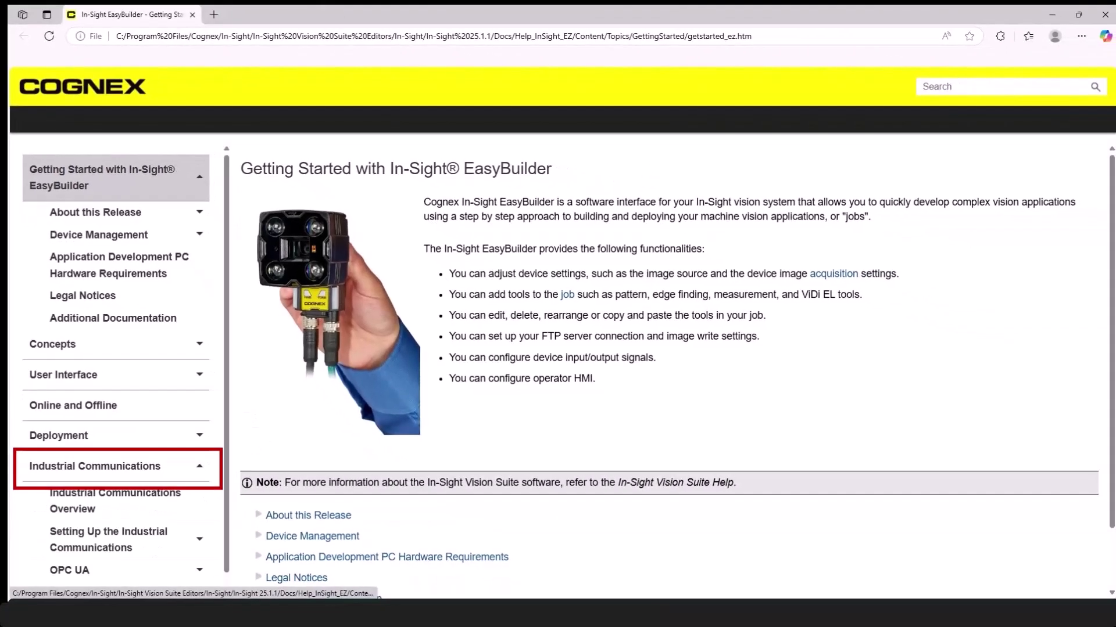
{"action": "left_click", "coordinate": [199, 539]}
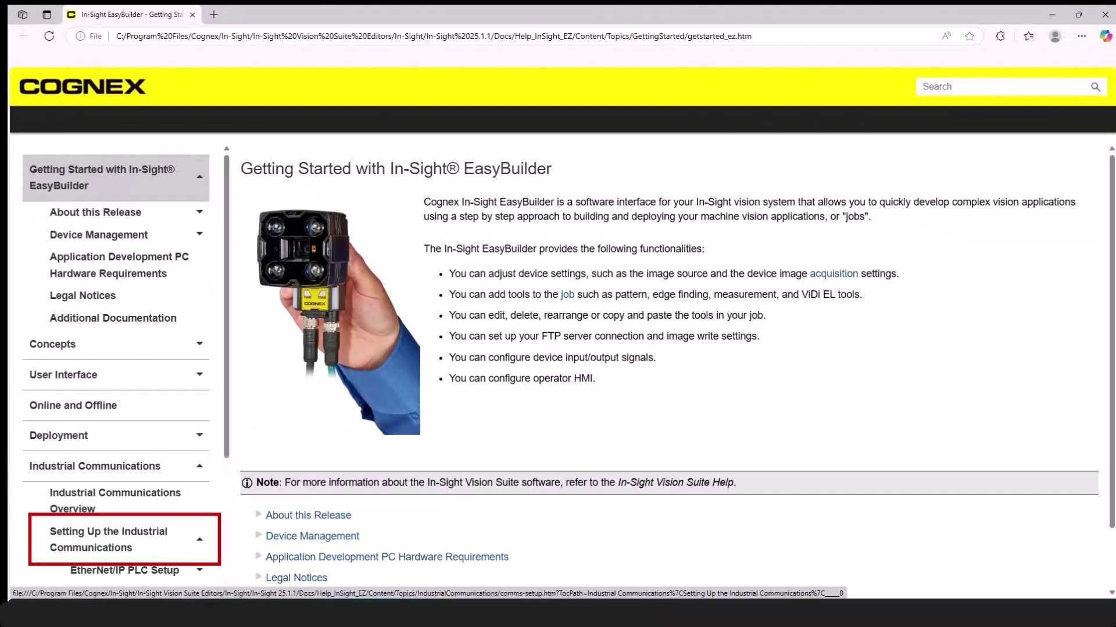
{"action": "left_click_drag", "start_coordinate": [226, 372], "coordinate": [227, 515]}
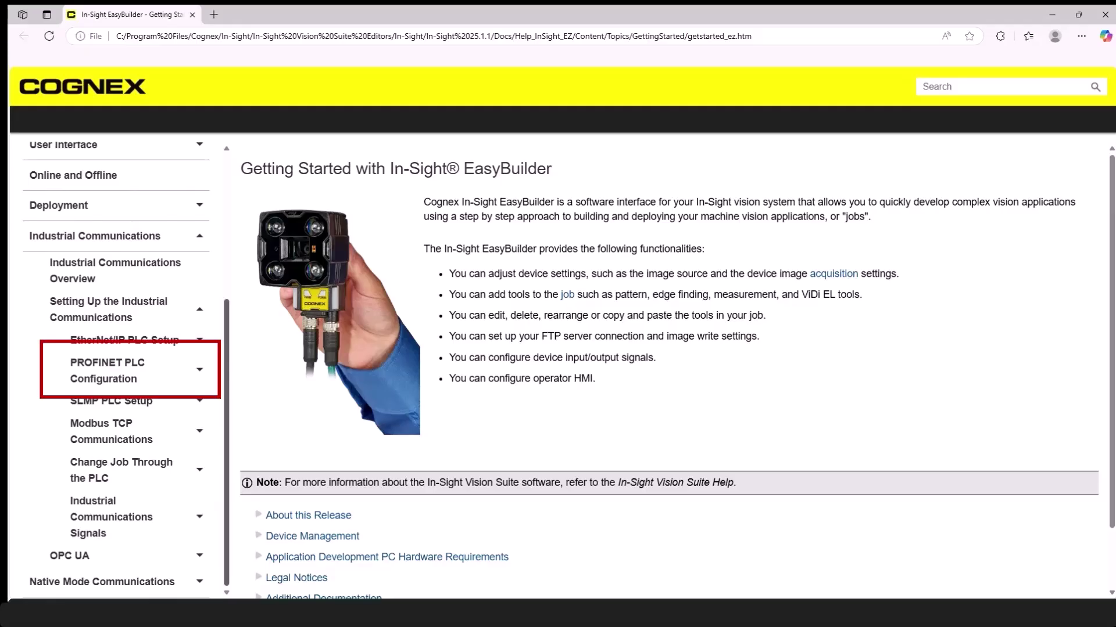
{"action": "left_click", "coordinate": [199, 370]}
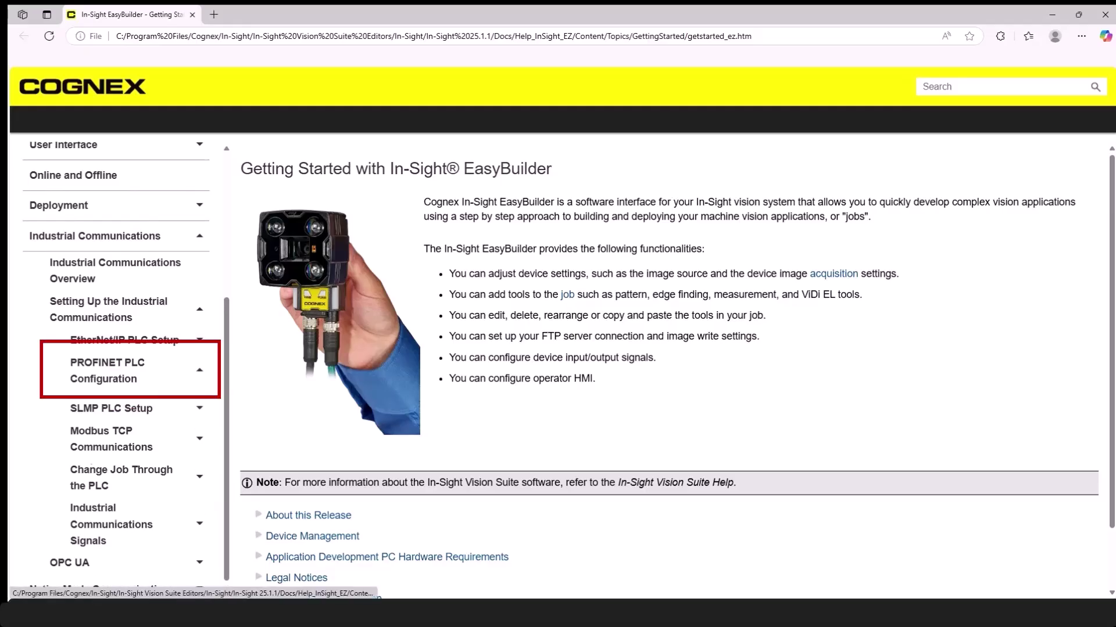
{"action": "scroll", "coordinate": [116, 369], "scroll_direction": "down", "scroll_amount": 2}
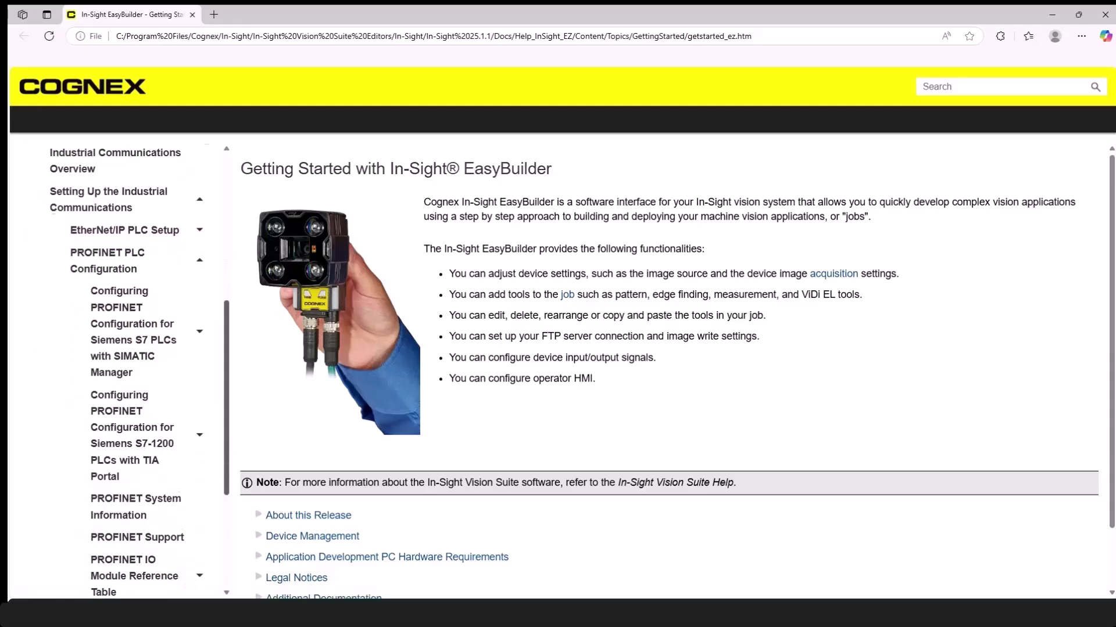
{"action": "scroll", "coordinate": [120, 370], "scroll_direction": "down", "scroll_amount": 1}
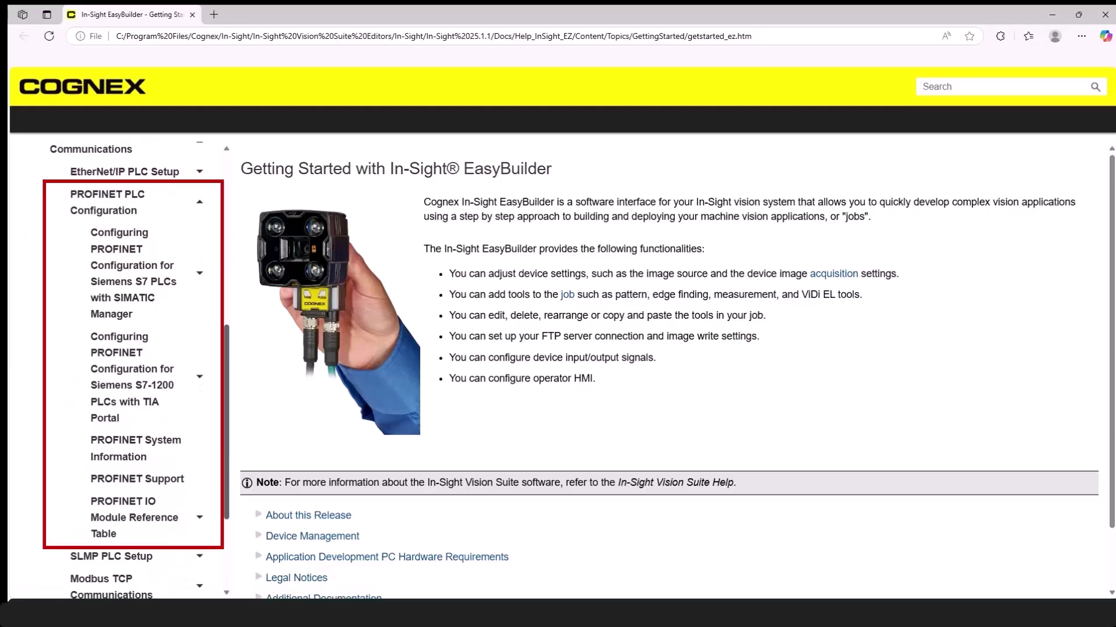